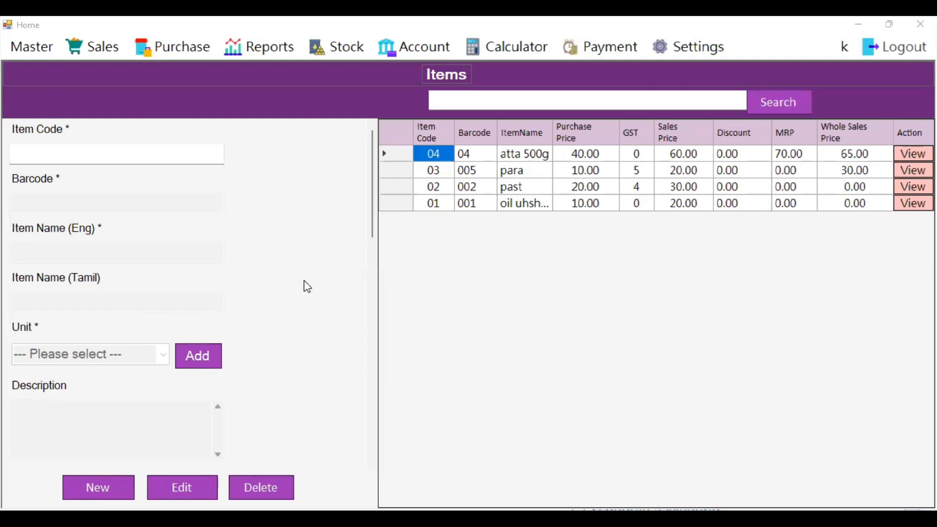
Step: Start a new item record with item code 05 and barcode 05
{"action": "left_click", "coordinate": [93, 488]}
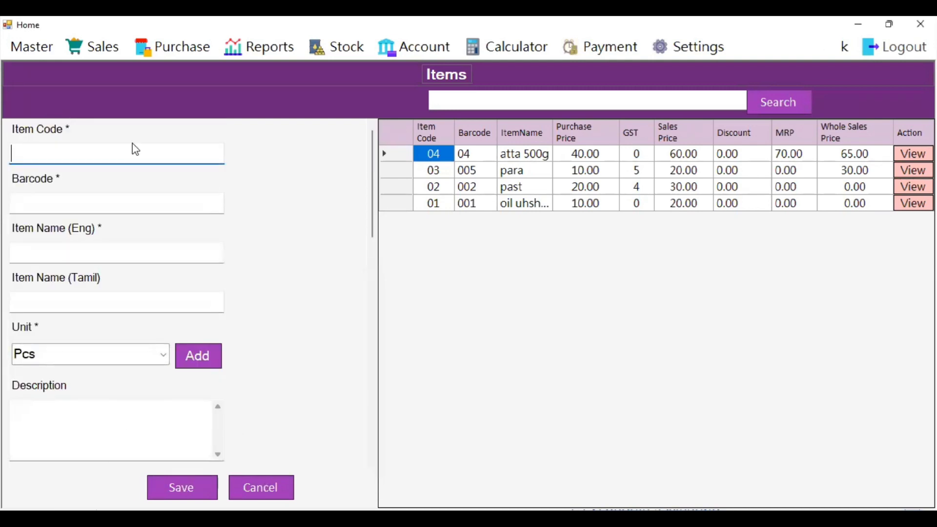
{"action": "type", "text": "05"}
{"action": "key", "text": "Tab"}
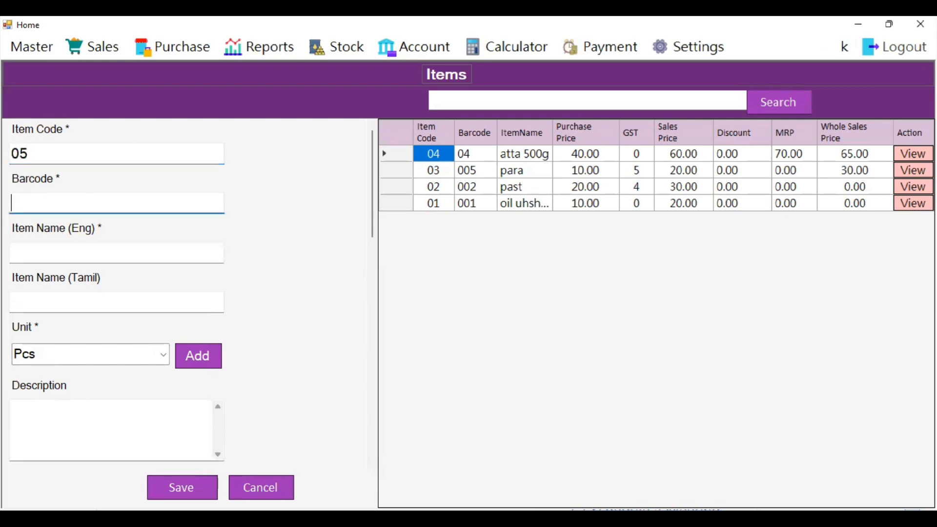
{"action": "type", "text": "Ghee"}
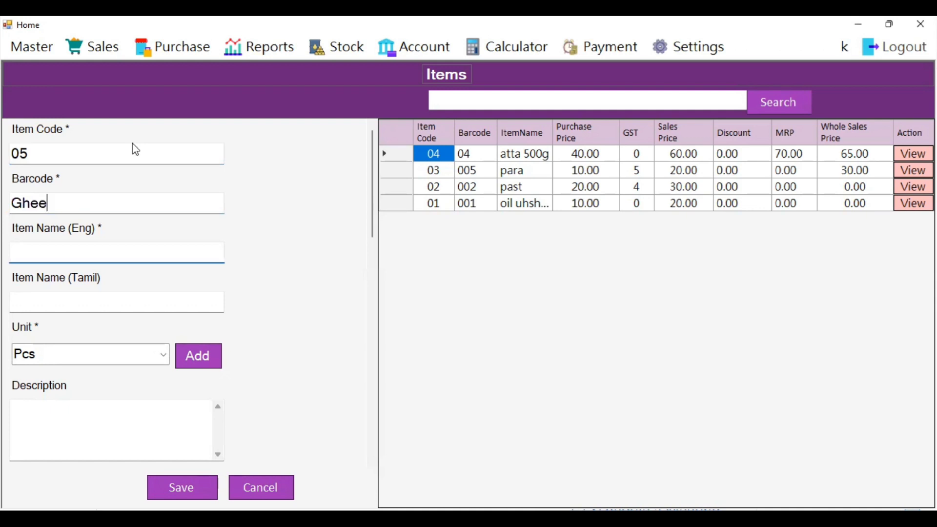
{"action": "key", "text": "BackSpace"}
{"action": "key", "text": "BackSpace"}
{"action": "key", "text": "BackSpace"}
{"action": "key", "text": "BackSpace"}
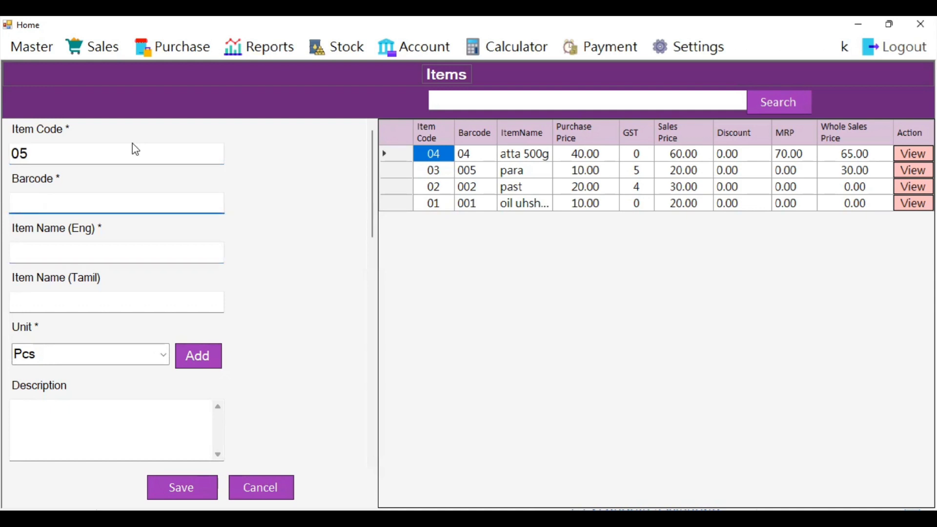
{"action": "type", "text": "05"}
{"action": "key", "text": "Tab"}
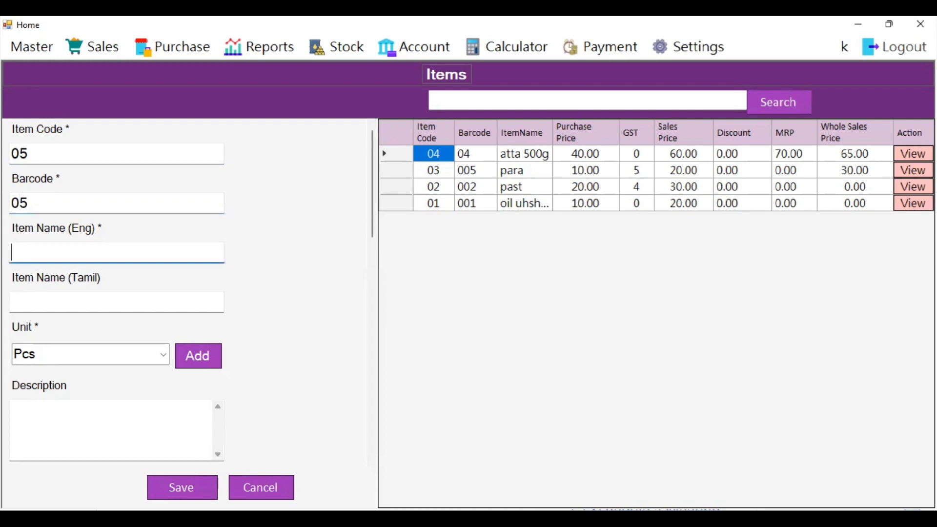
Step: Name the new item Ghee 50g in English and Tamil, keep the unit Pcs, and enter MR as the description
{"action": "type", "text": "Ghee 50g"}
{"action": "key", "text": "Tab"}
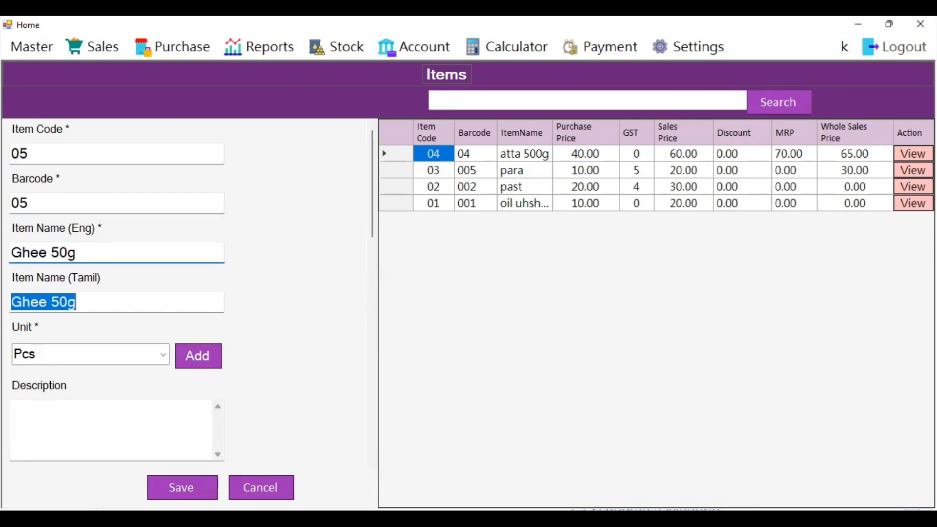
{"action": "key", "text": "Tab"}
{"action": "key", "text": "Tab"}
{"action": "key", "text": "Tab"}
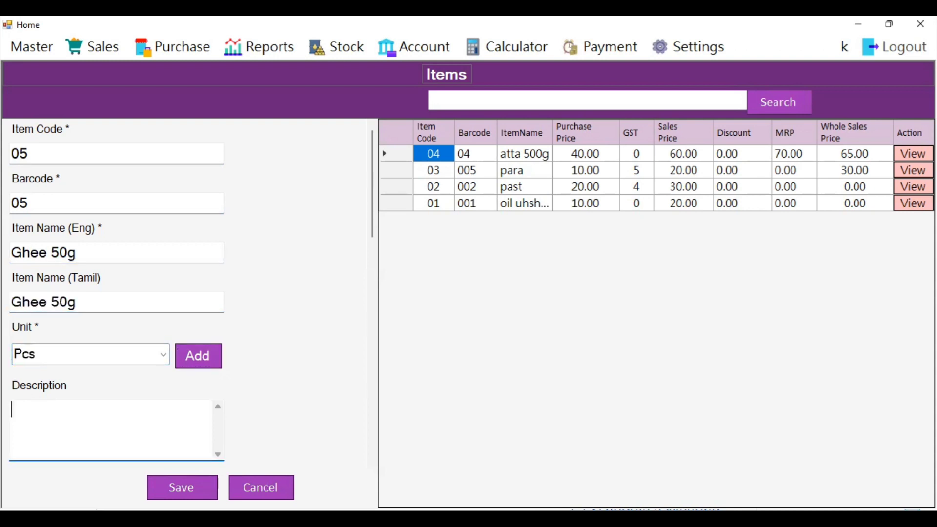
{"action": "type", "text": "MR"}
{"action": "key", "text": "Tab"}
{"action": "key", "text": "Tab"}
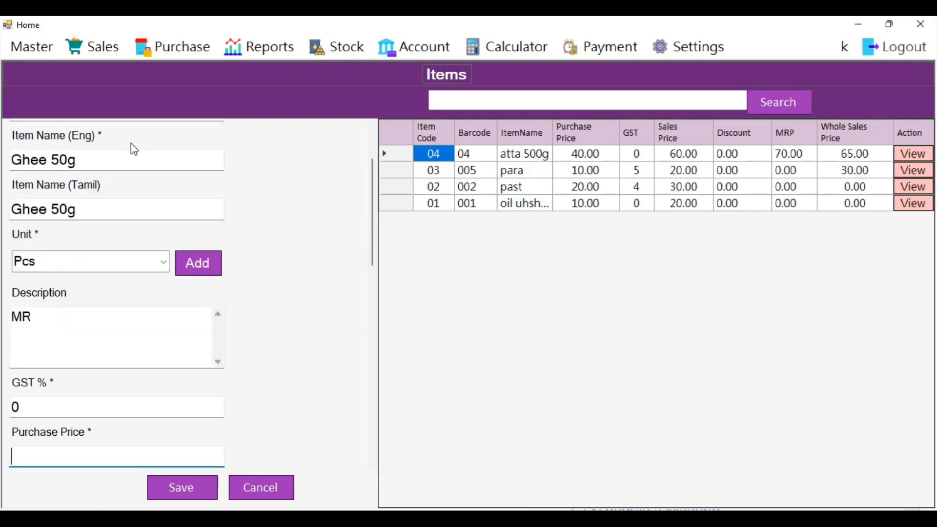
Step: Set the item's purchase price to 100, sales price to 200 and MRP to 300
{"action": "type", "text": "100"}
{"action": "key", "text": "Tab"}
{"action": "type", "text": "200"}
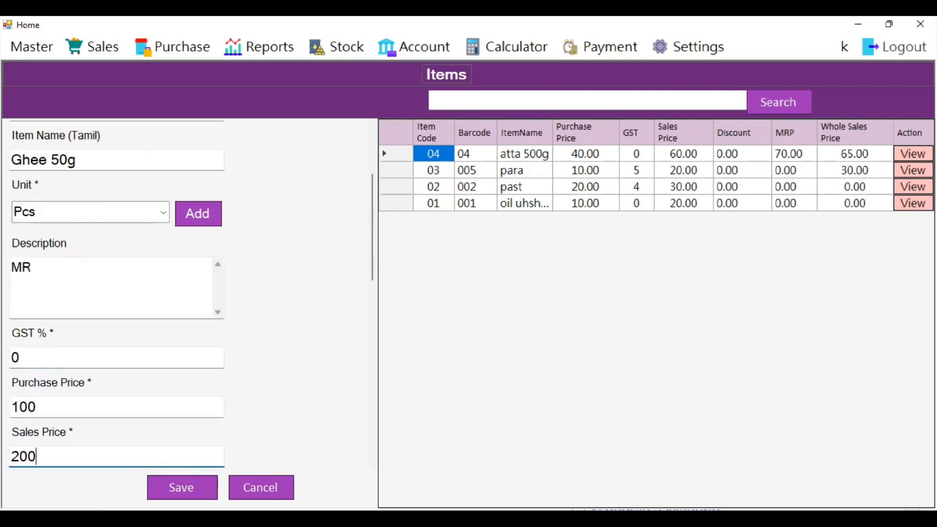
{"action": "key", "text": "Tab"}
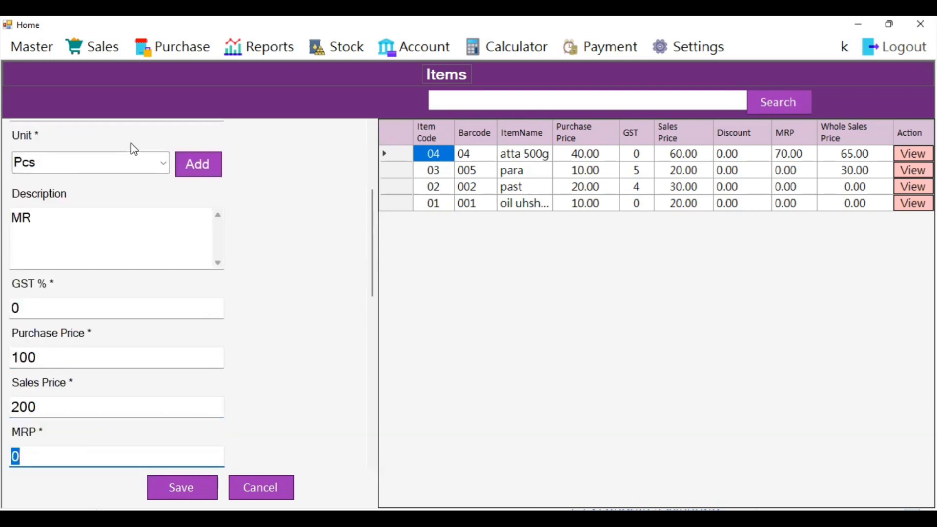
{"action": "type", "text": "300"}
{"action": "key", "text": "Tab"}
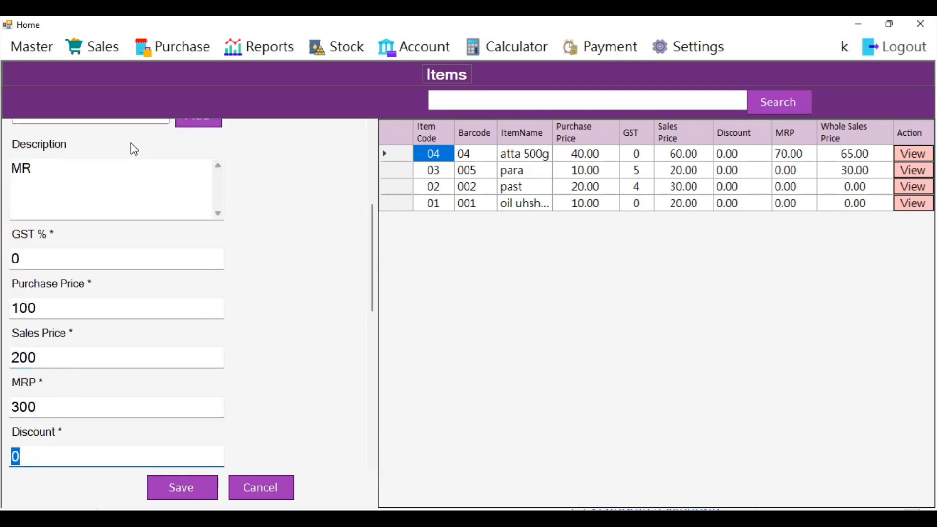
Step: Set the item's whole sales price to 180 and its opening stock to 5
{"action": "key", "text": "Tab"}
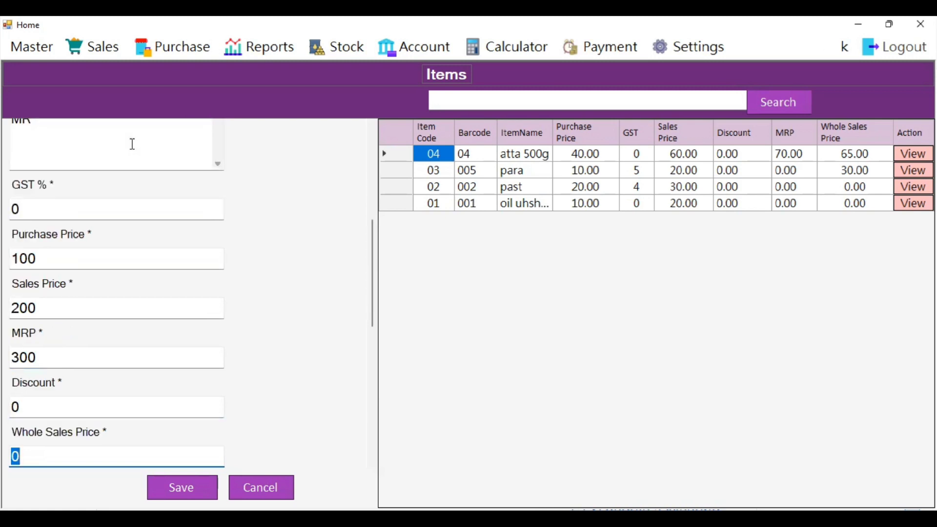
{"action": "type", "text": "180"}
{"action": "key", "text": "Tab"}
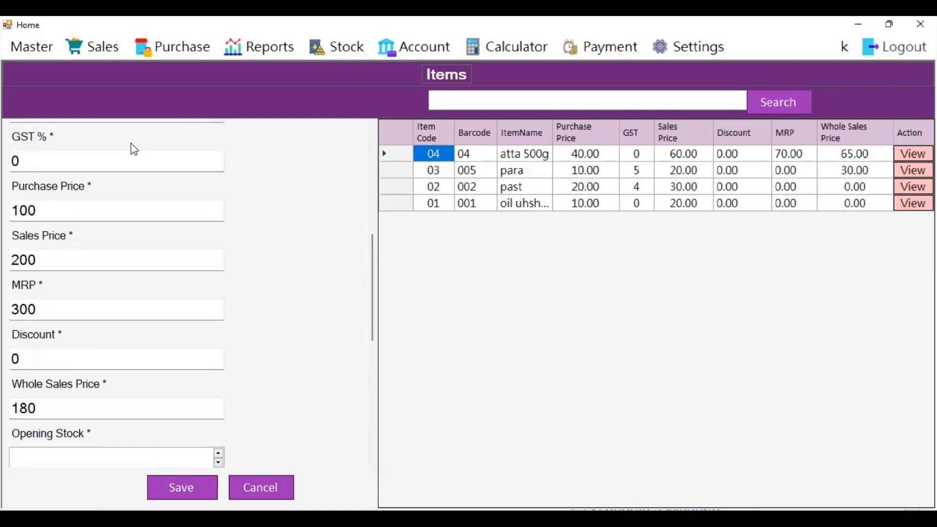
{"action": "type", "text": "5"}
{"action": "key", "text": "Tab"}
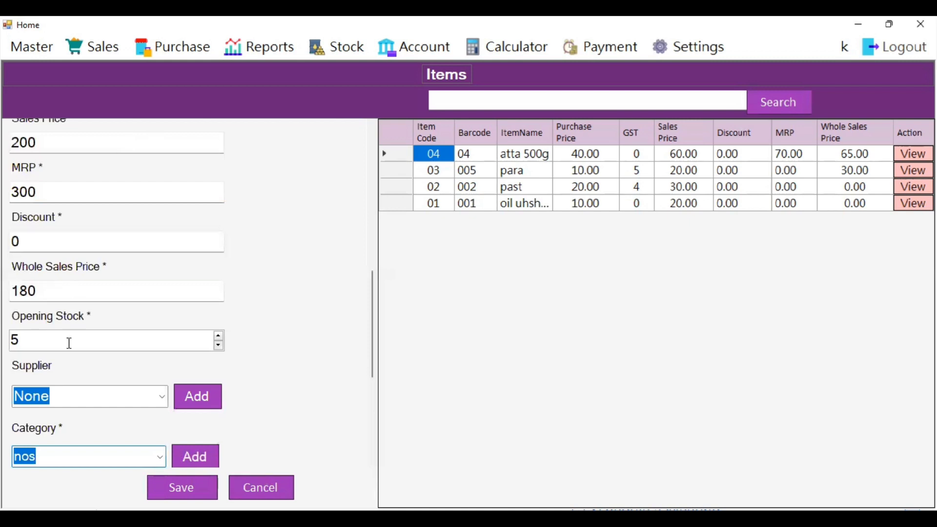
Step: Look through the available supplier, category and rack options for the new item
{"action": "left_click", "coordinate": [165, 396]}
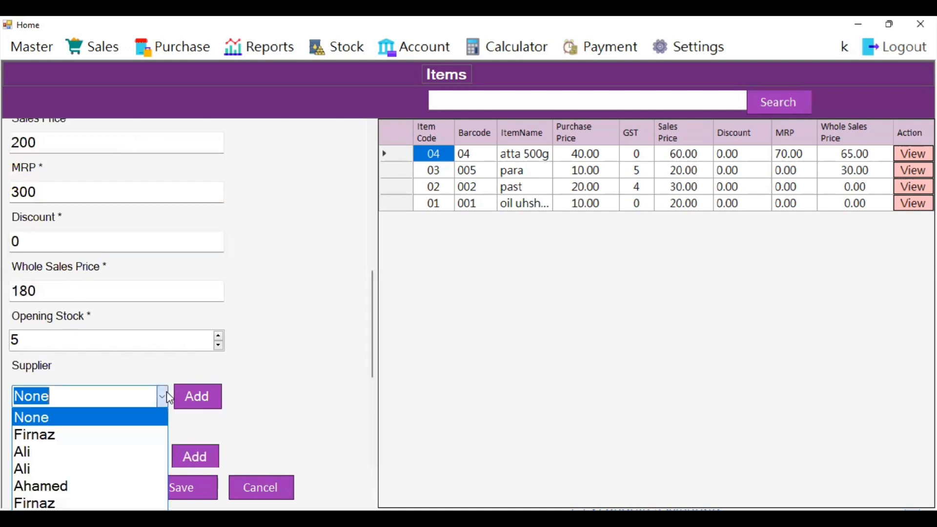
{"action": "left_click", "coordinate": [165, 396]}
{"action": "left_click", "coordinate": [165, 463]}
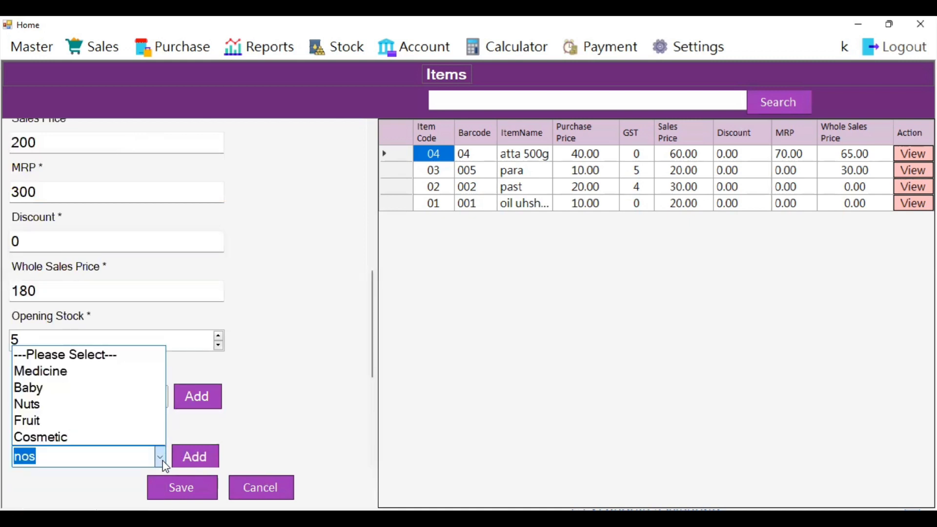
{"action": "left_click", "coordinate": [164, 463]}
{"action": "left_click_drag", "start_coordinate": [373, 364], "coordinate": [375, 442]}
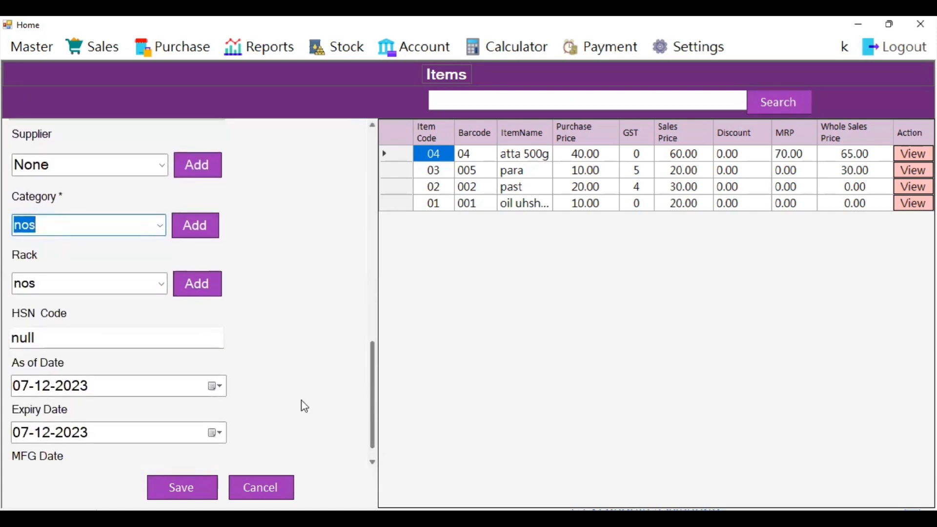
{"action": "left_click", "coordinate": [165, 291]}
{"action": "left_click", "coordinate": [165, 291]}
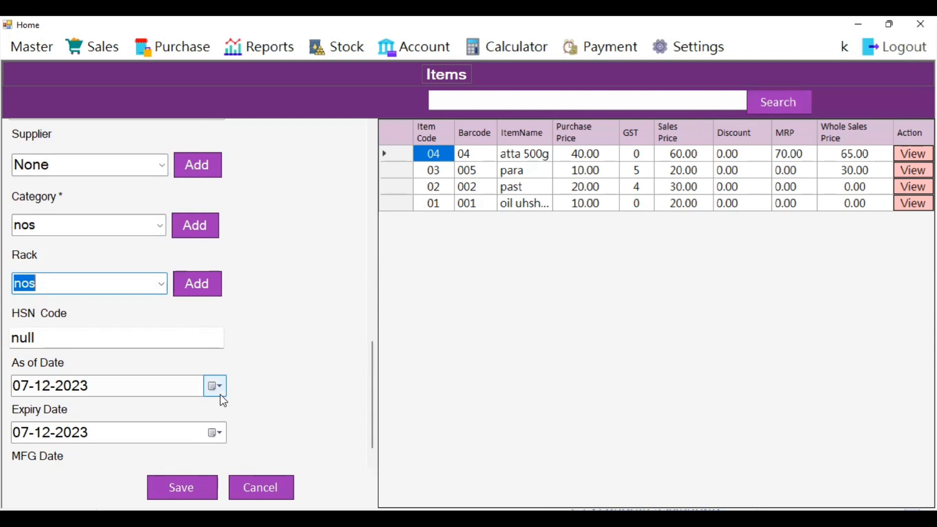
Step: Enter 4234 as the item's HSN code
{"action": "left_click", "coordinate": [174, 339]}
{"action": "type", "text": "4"}
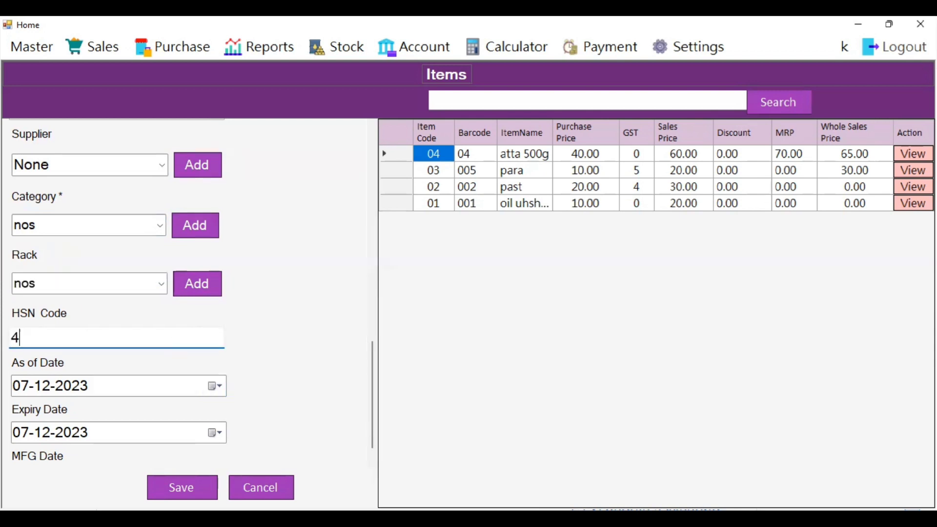
{"action": "type", "text": "234`"}
{"action": "key", "text": "Tab"}
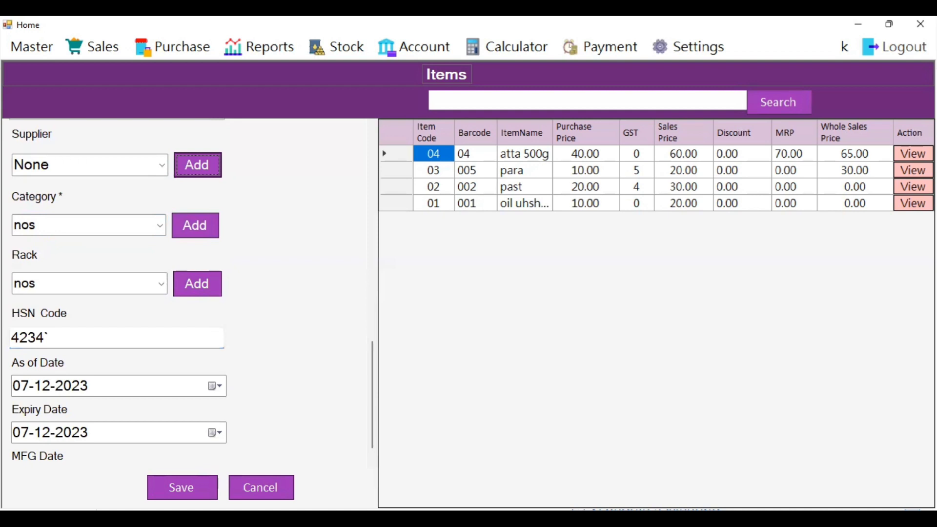
{"action": "left_click", "coordinate": [55, 343]}
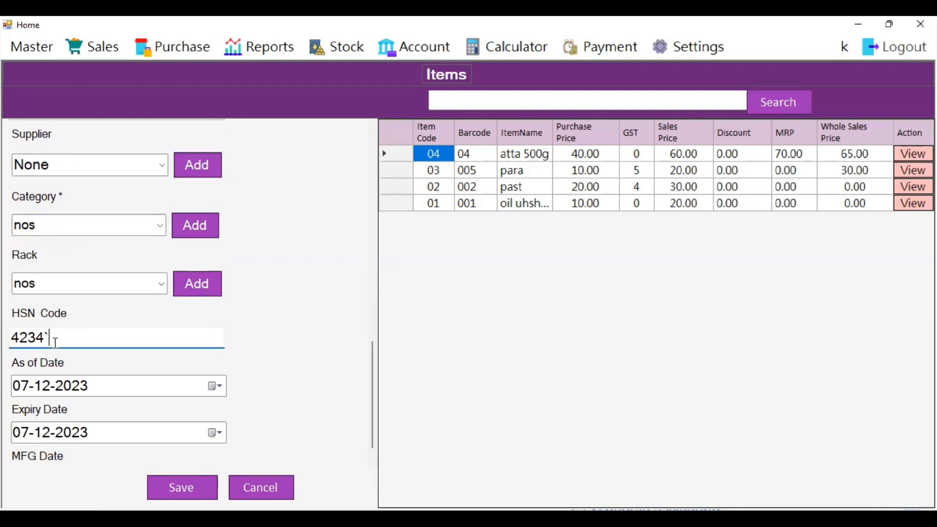
{"action": "key", "text": "BackSpace"}
{"action": "key", "text": "Tab"}
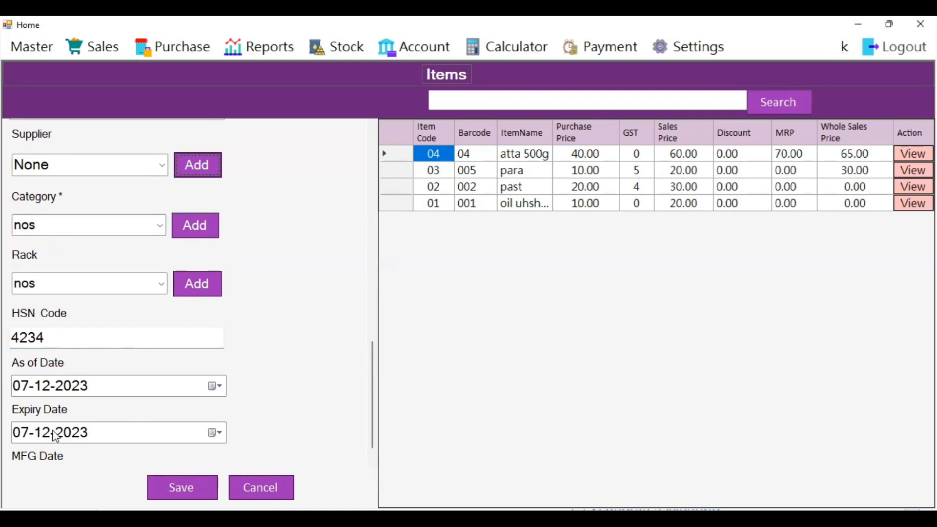
Step: Set the item's expiry date to 07-01-2024
{"action": "left_click", "coordinate": [69, 434]}
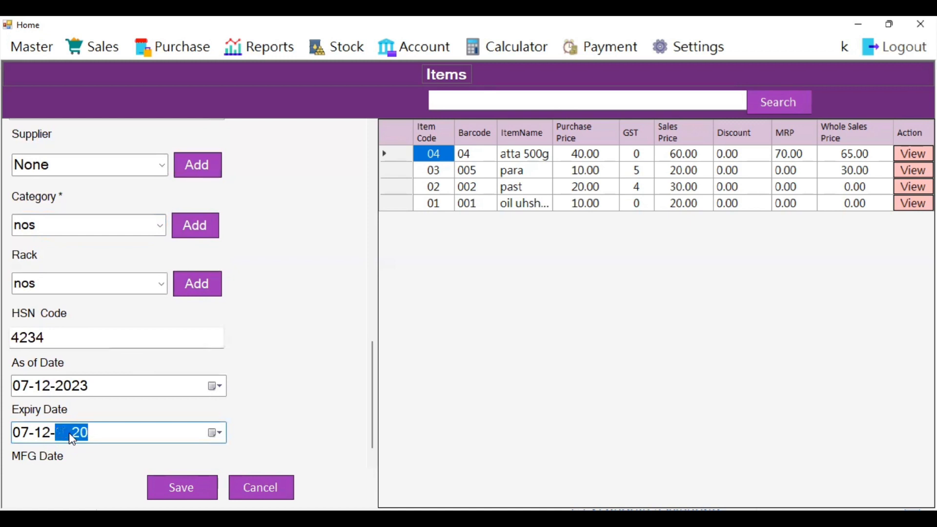
{"action": "type", "text": "2024"}
{"action": "left_click", "coordinate": [44, 434]}
{"action": "type", "text": "01"}
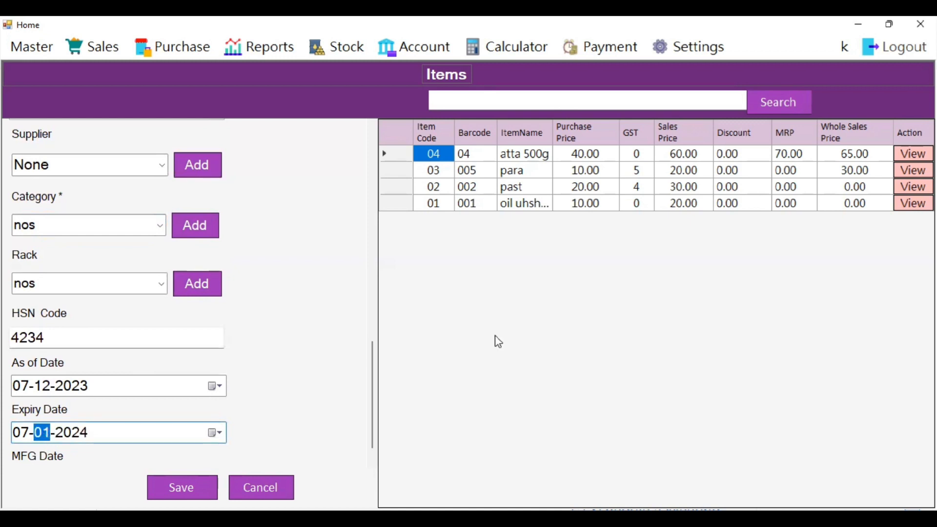
Step: Save the new Ghee 50g item and dismiss the resulting message
{"action": "left_click", "coordinate": [372, 463]}
{"action": "left_click", "coordinate": [372, 463]}
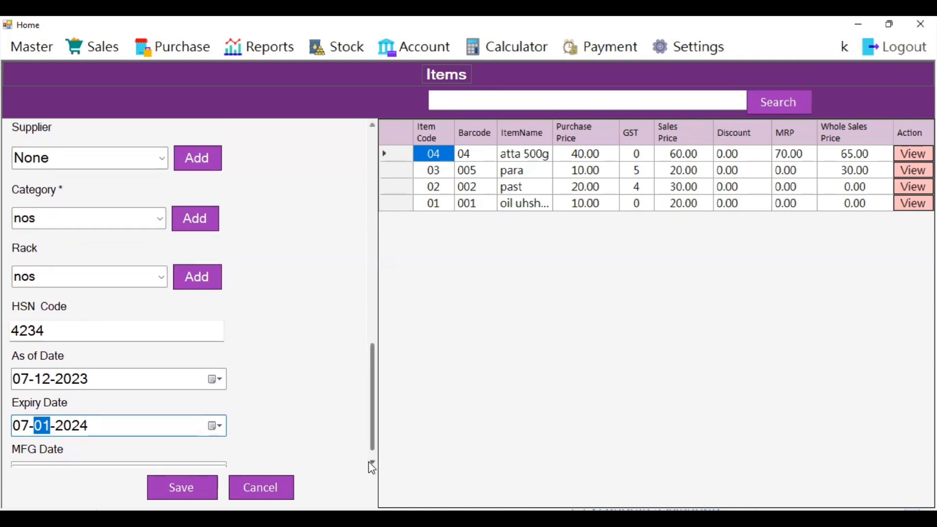
{"action": "left_click", "coordinate": [372, 463]}
{"action": "left_click", "coordinate": [372, 463]}
{"action": "left_click", "coordinate": [369, 462]}
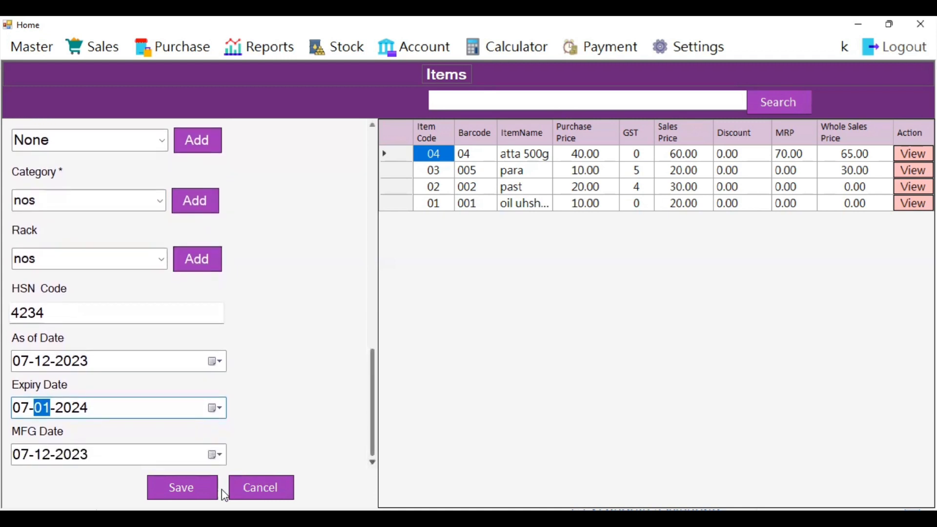
{"action": "left_click", "coordinate": [209, 489]}
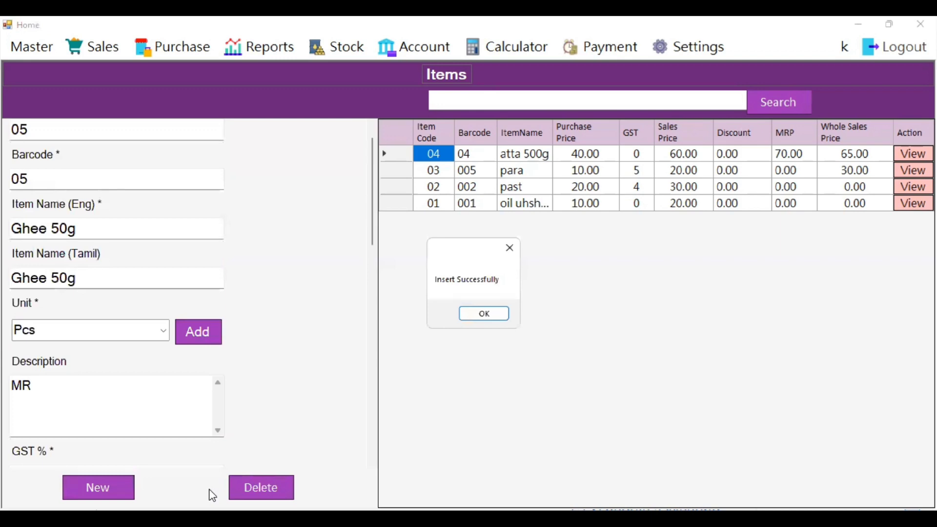
{"action": "key", "text": "Return"}
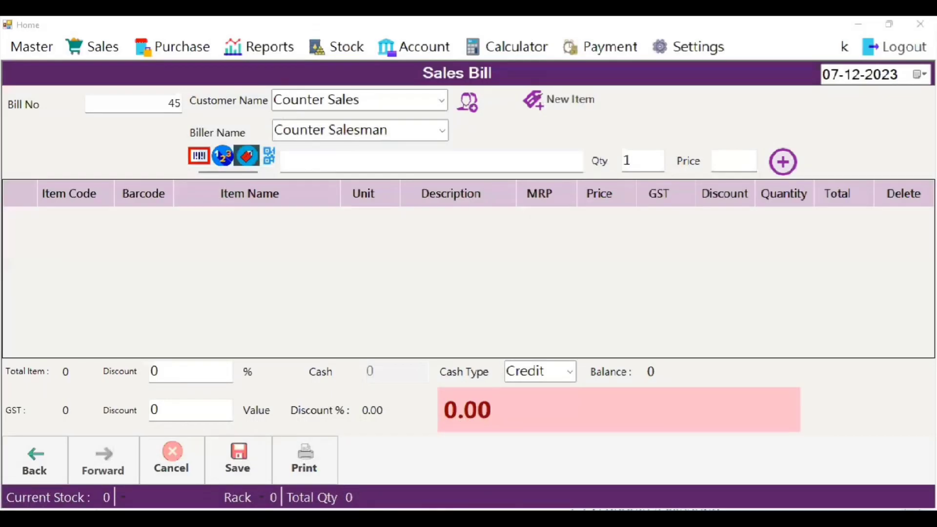
Step: Add Ghee 50g with a quantity of 3 to a new sales bill
{"action": "left_click", "coordinate": [320, 167]}
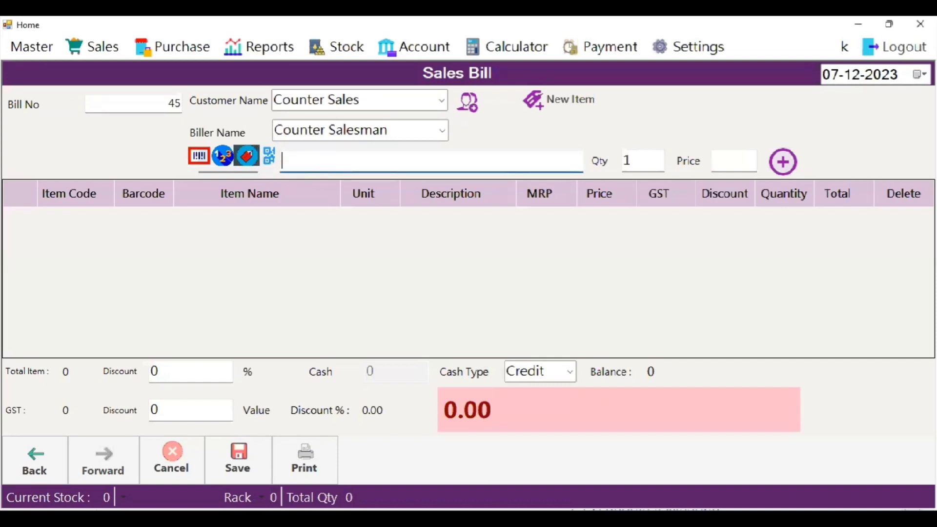
{"action": "type", "text": "gh"}
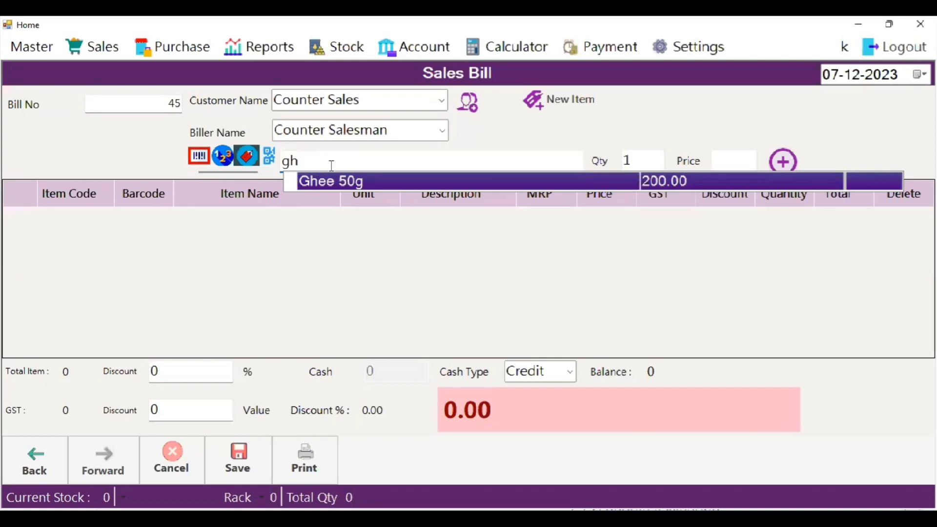
{"action": "left_click", "coordinate": [679, 187]}
{"action": "type", "text": "3"}
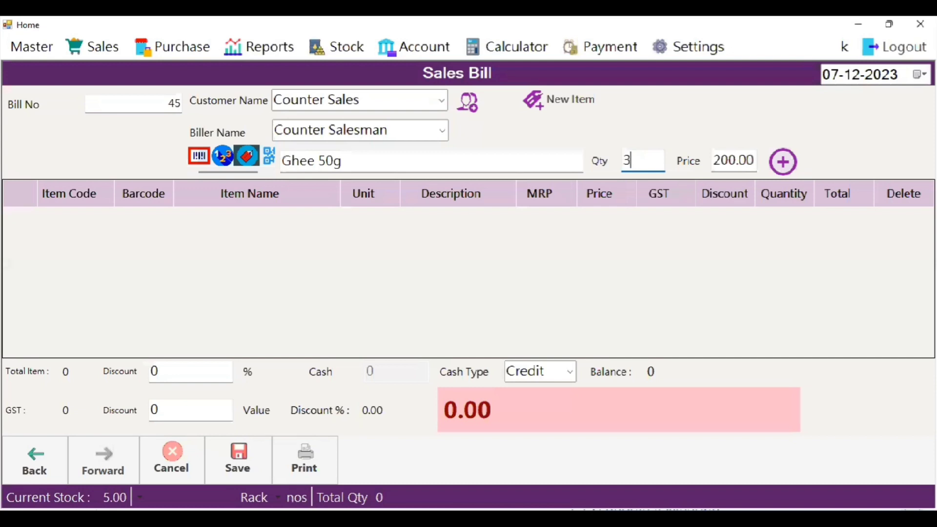
{"action": "key", "text": "Return"}
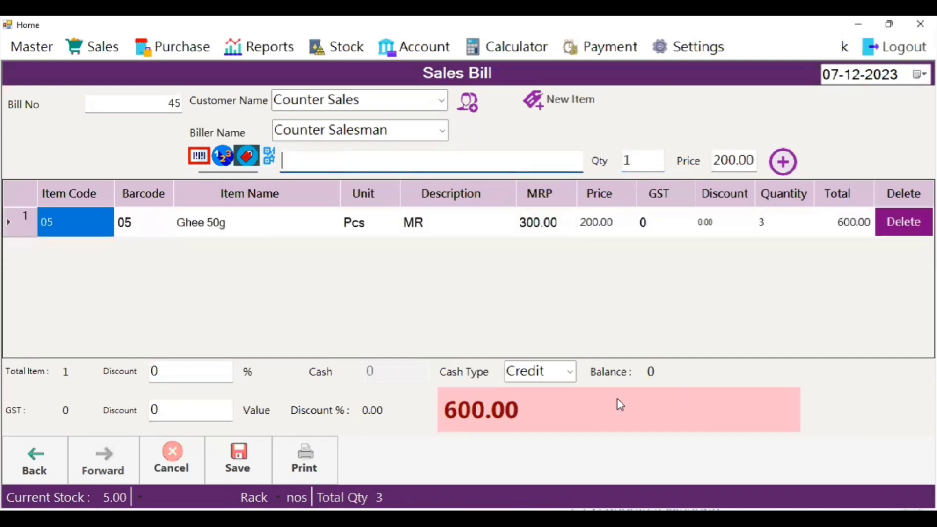
Step: Change the bill's cash type to Cash and enter 1000 as the cash received
{"action": "left_click", "coordinate": [554, 374]}
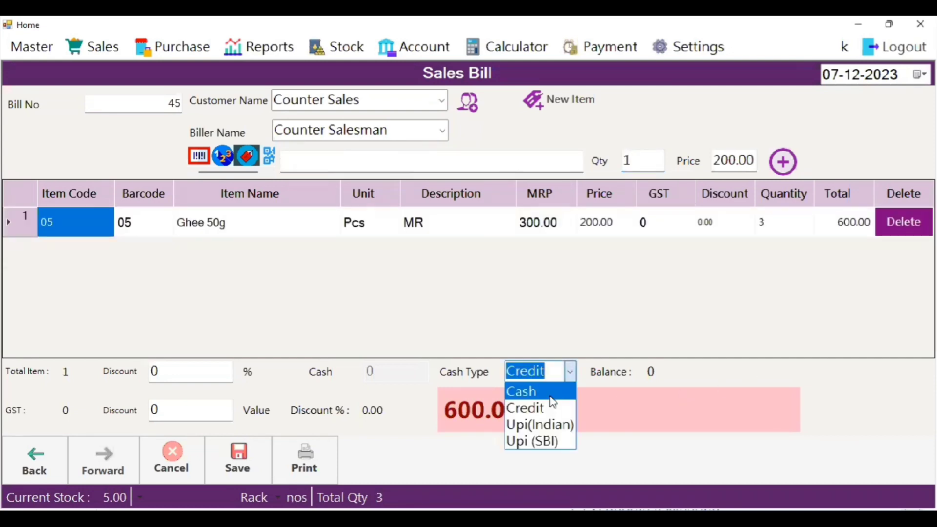
{"action": "left_click", "coordinate": [537, 391]}
{"action": "left_click", "coordinate": [424, 375]}
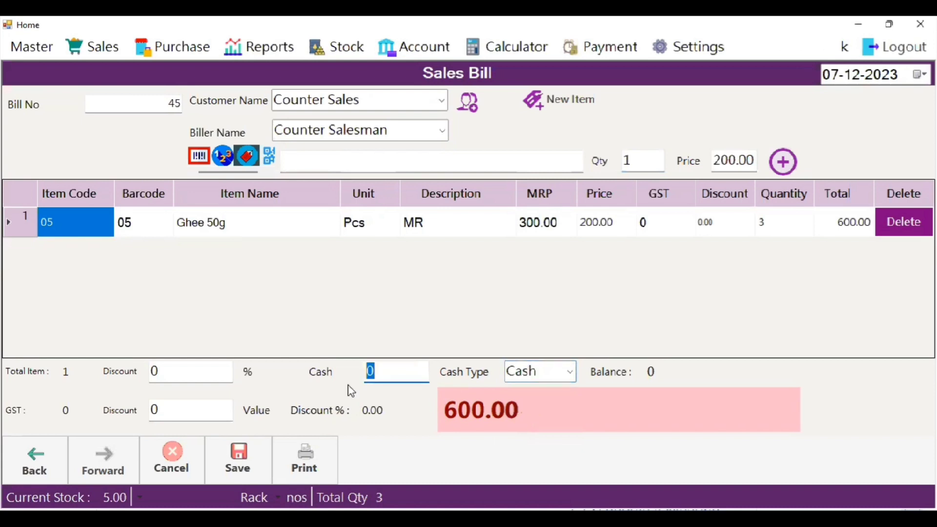
{"action": "type", "text": "1000"}
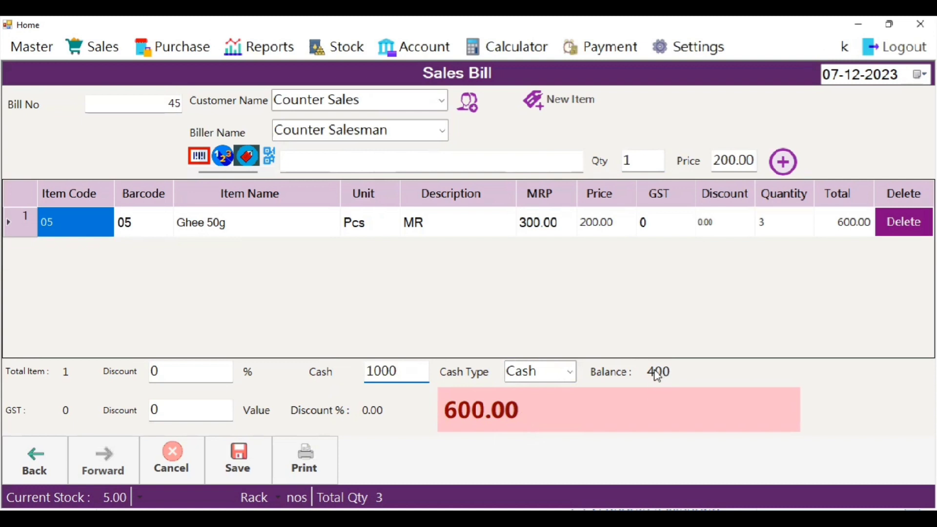
Step: Try a fixed discount value of 10 on the bill and clear it again
{"action": "left_click", "coordinate": [161, 411]}
{"action": "type", "text": "10"}
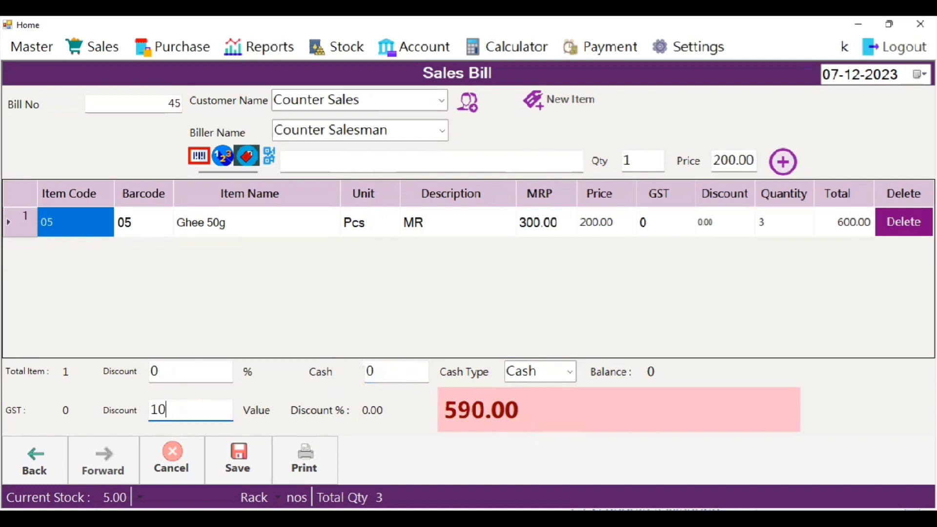
{"action": "key", "text": "BackSpace"}
{"action": "key", "text": "BackSpace"}
Step: Apply a 10% discount to the bill and change its customer from Counter Sales to the registered customer
{"action": "left_click", "coordinate": [167, 370]}
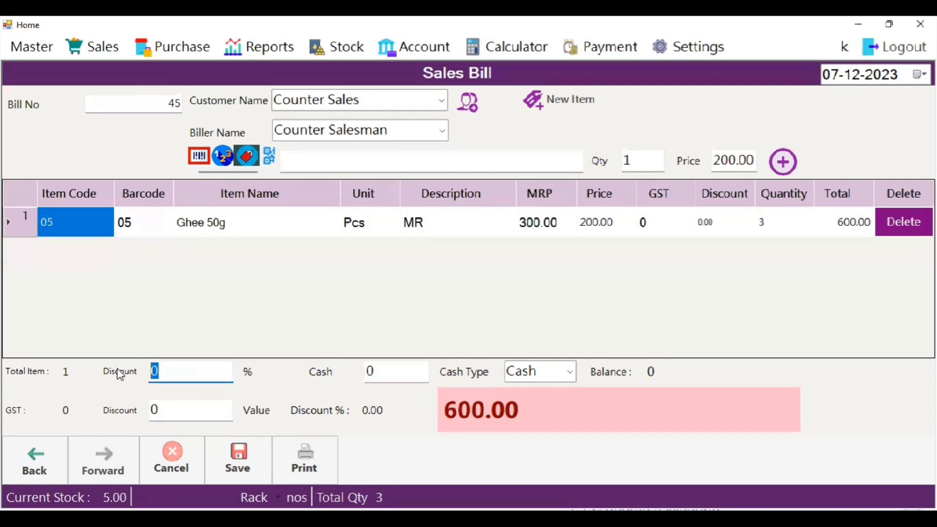
{"action": "type", "text": "10"}
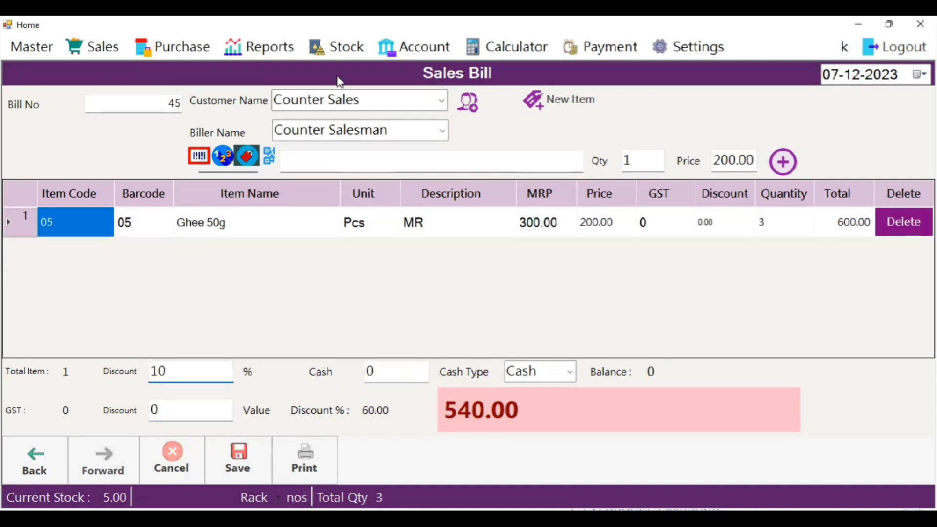
{"action": "left_click", "coordinate": [442, 100]}
{"action": "left_click", "coordinate": [427, 156]}
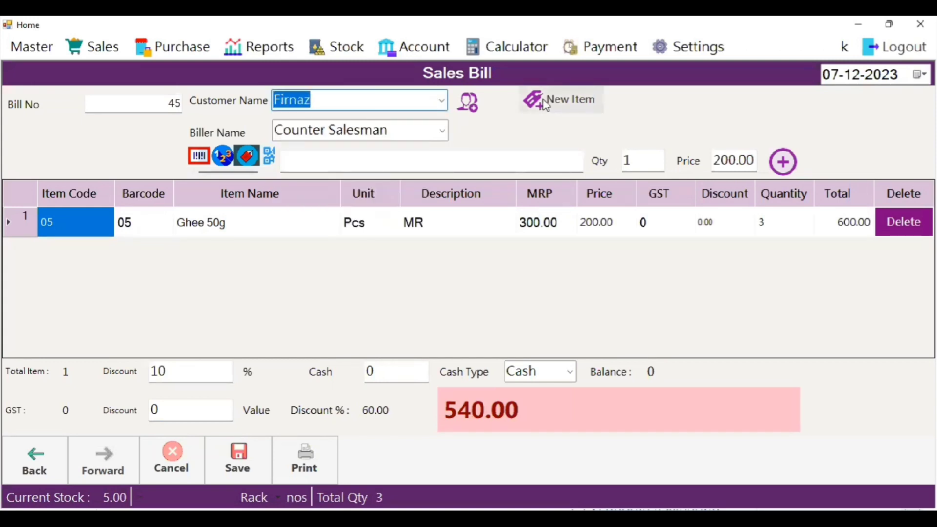
Step: Add a new instant product Milk with price 50 and quantity 1 to the bill, and print the bill
{"action": "left_click", "coordinate": [546, 103]}
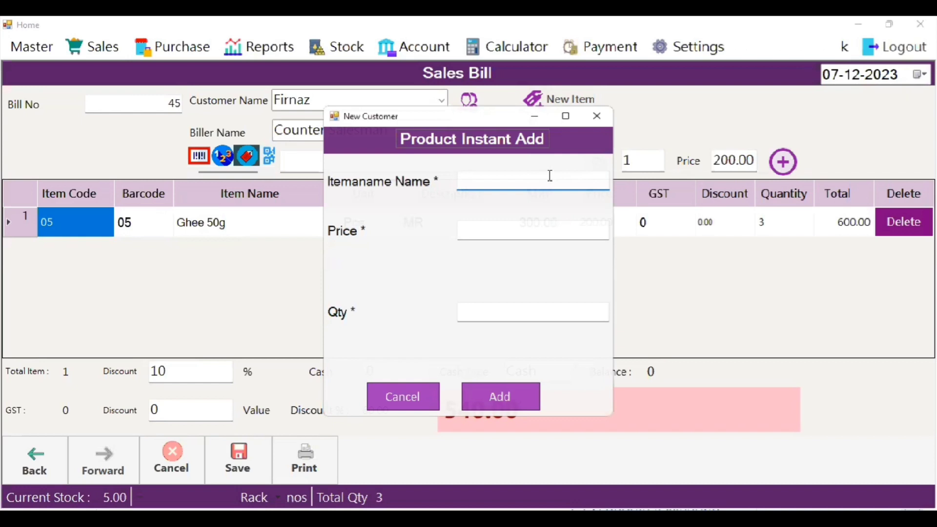
{"action": "type", "text": "Milk"}
{"action": "key", "text": "Tab"}
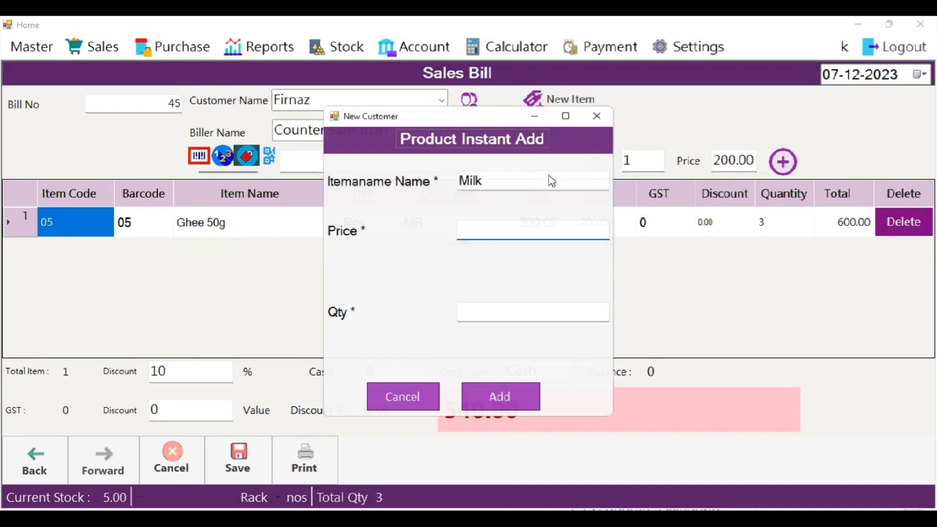
{"action": "type", "text": "50"}
{"action": "key", "text": "Tab"}
{"action": "type", "text": "1"}
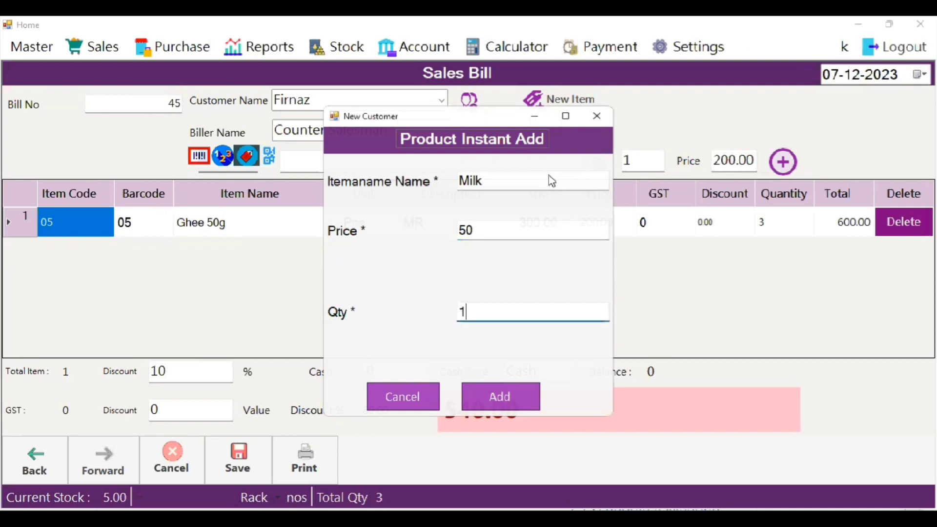
{"action": "key", "text": "Tab"}
{"action": "key", "text": "Return"}
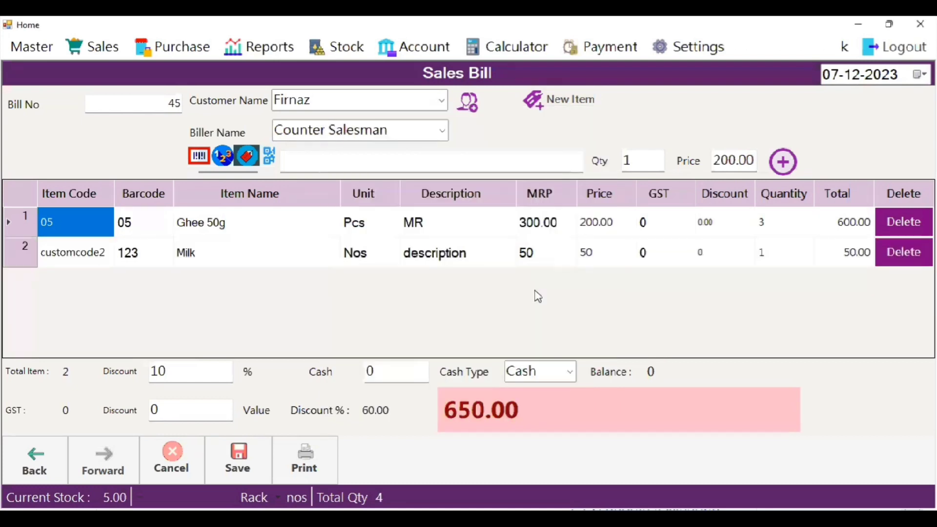
{"action": "left_click", "coordinate": [316, 456]}
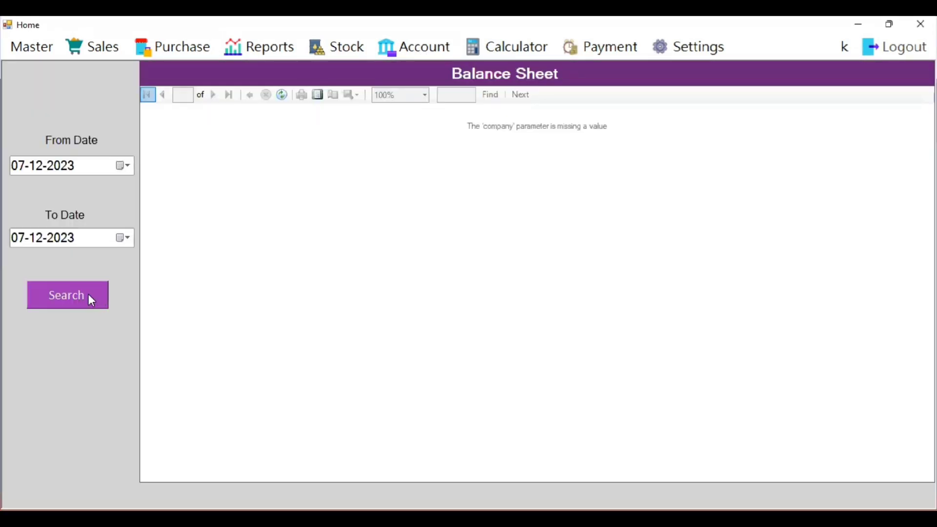
Step: Generate the Balance Sheet and the Trial Balance for 07-12-2023
{"action": "left_click", "coordinate": [91, 297]}
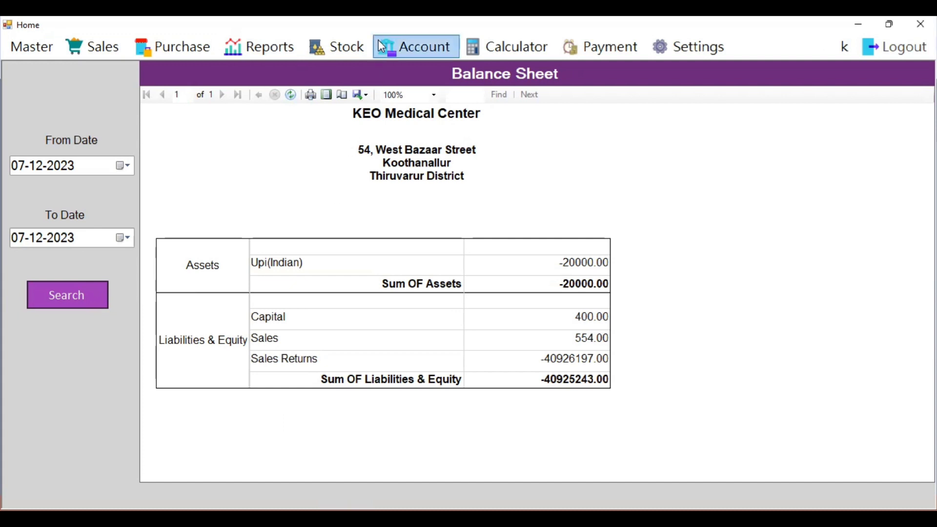
{"action": "left_click", "coordinate": [429, 52]}
{"action": "left_click", "coordinate": [503, 219]}
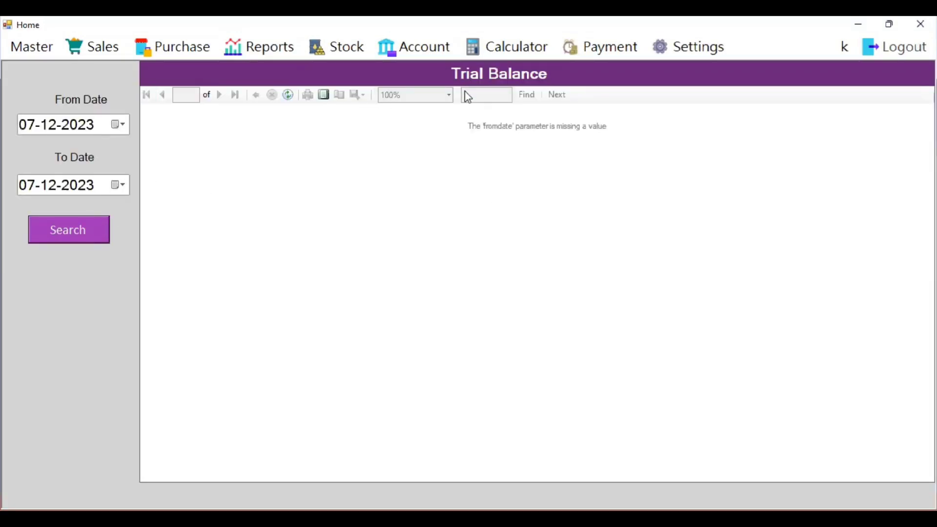
{"action": "key", "text": "Return"}
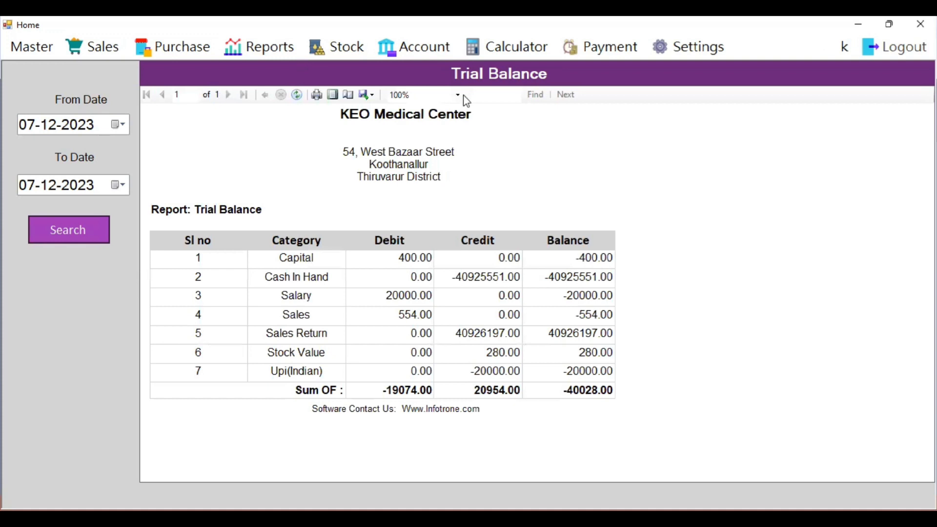
Step: Generate the profit and loss report for 07-12-2023 and examine its sales, stock, expense, tax, gross profit and other income figures
{"action": "left_click", "coordinate": [437, 49]}
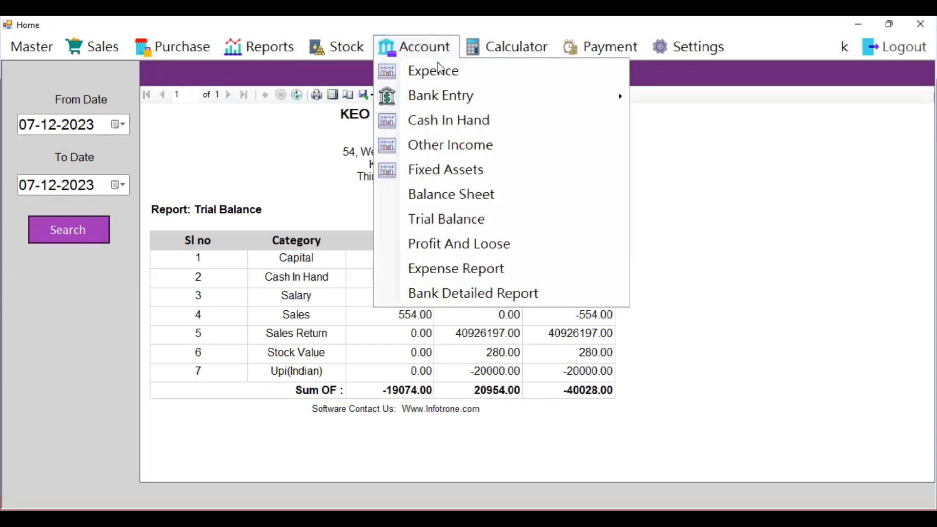
{"action": "left_click", "coordinate": [464, 255]}
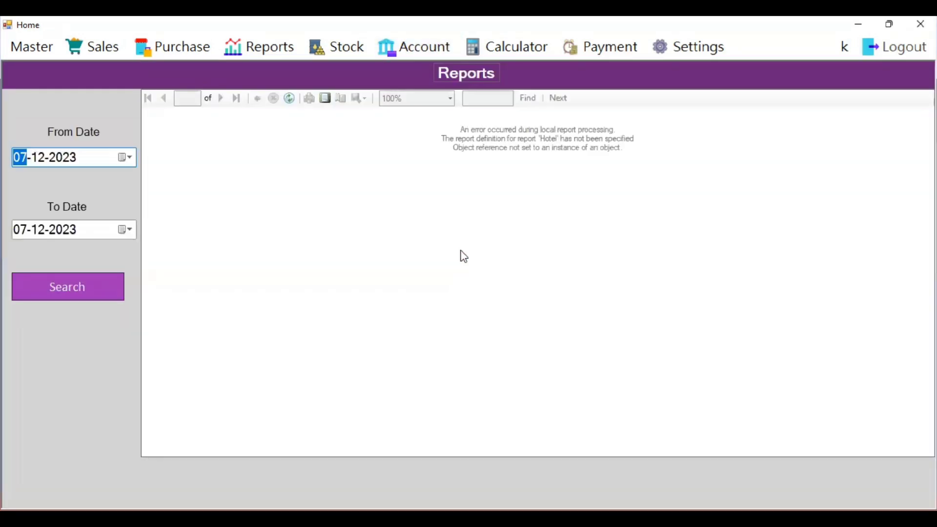
{"action": "left_click", "coordinate": [84, 284]}
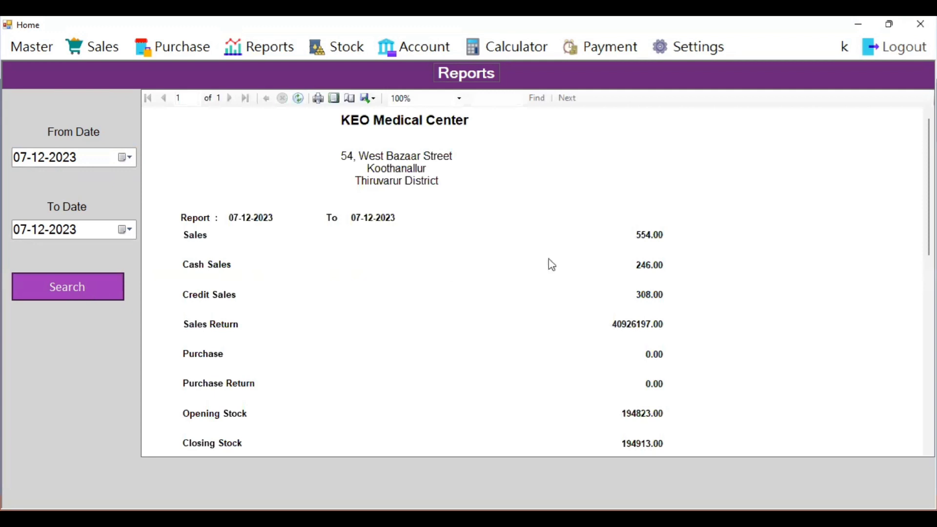
{"action": "scroll", "coordinate": [929, 244], "scroll_direction": "down", "scroll_amount": 3}
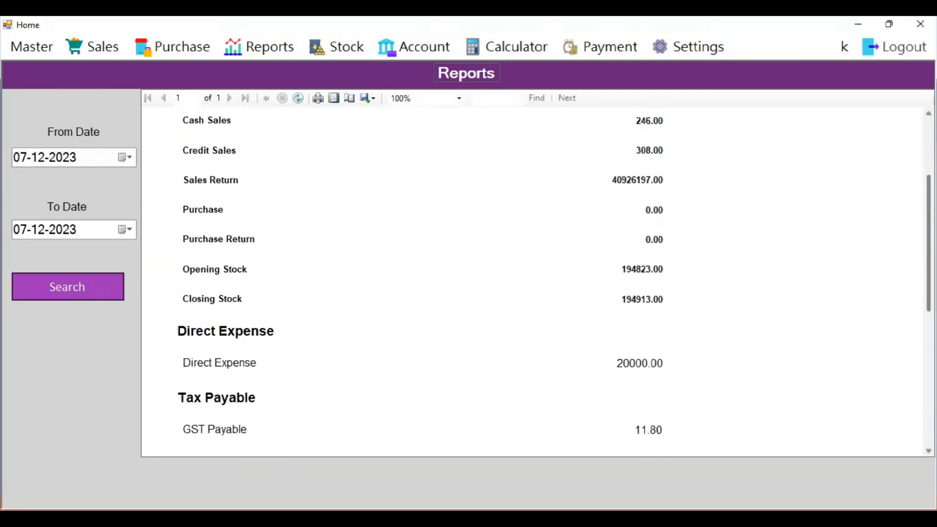
{"action": "scroll", "coordinate": [845, 228], "scroll_direction": "down", "scroll_amount": 1}
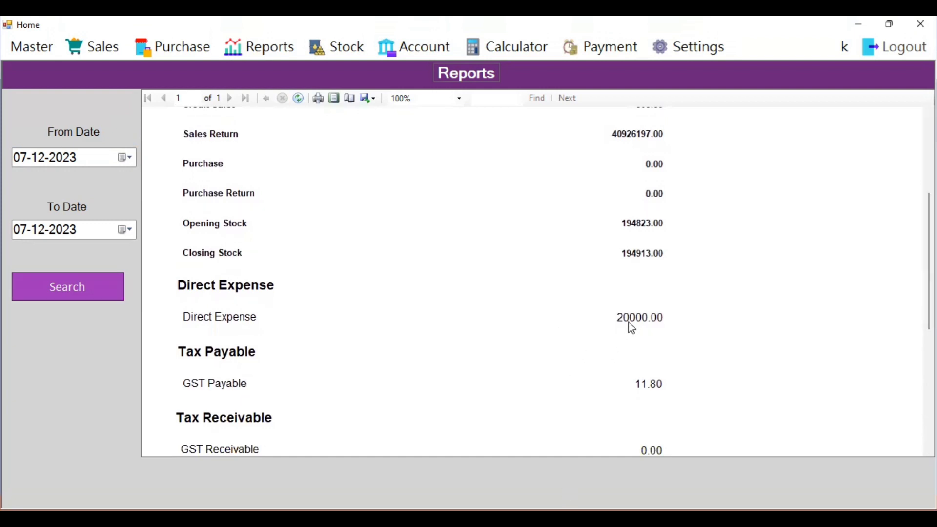
{"action": "scroll", "coordinate": [929, 261], "scroll_direction": "down", "scroll_amount": 1}
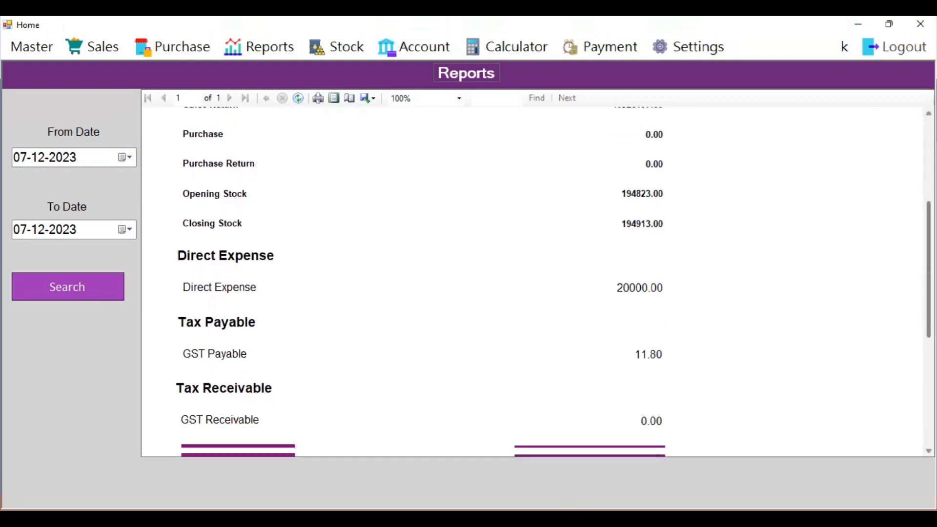
{"action": "scroll", "coordinate": [929, 261], "scroll_direction": "down", "scroll_amount": 1}
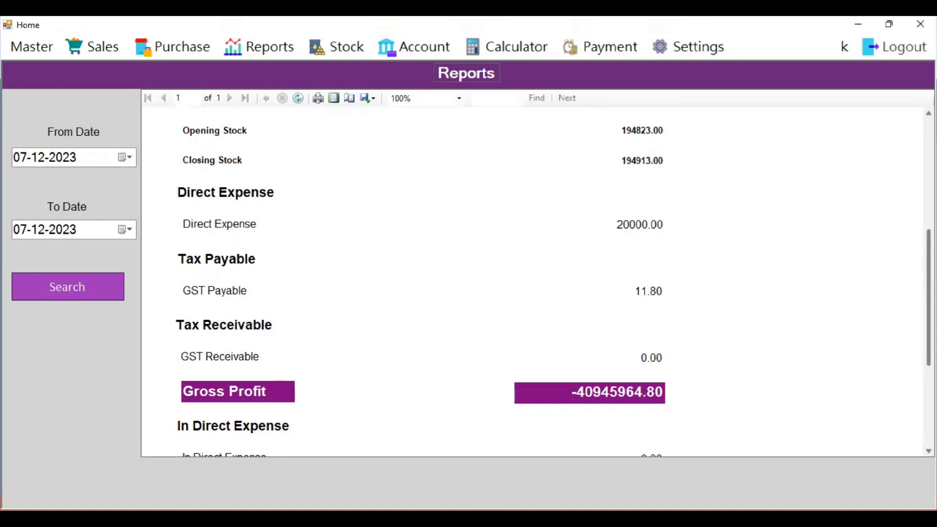
{"action": "scroll", "coordinate": [537, 283], "scroll_direction": "down", "scroll_amount": 3}
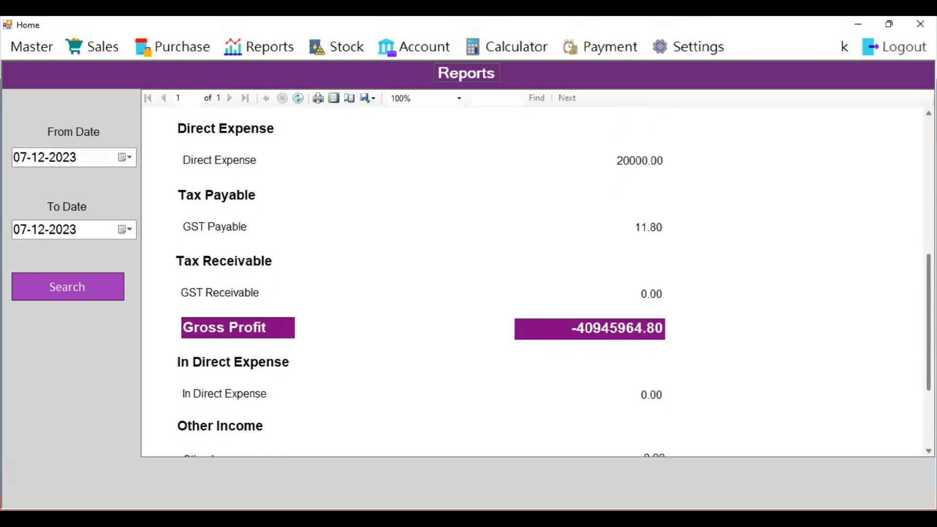
{"action": "scroll", "coordinate": [537, 283], "scroll_direction": "down", "scroll_amount": 1}
{"action": "scroll", "coordinate": [536, 283], "scroll_direction": "down", "scroll_amount": 1}
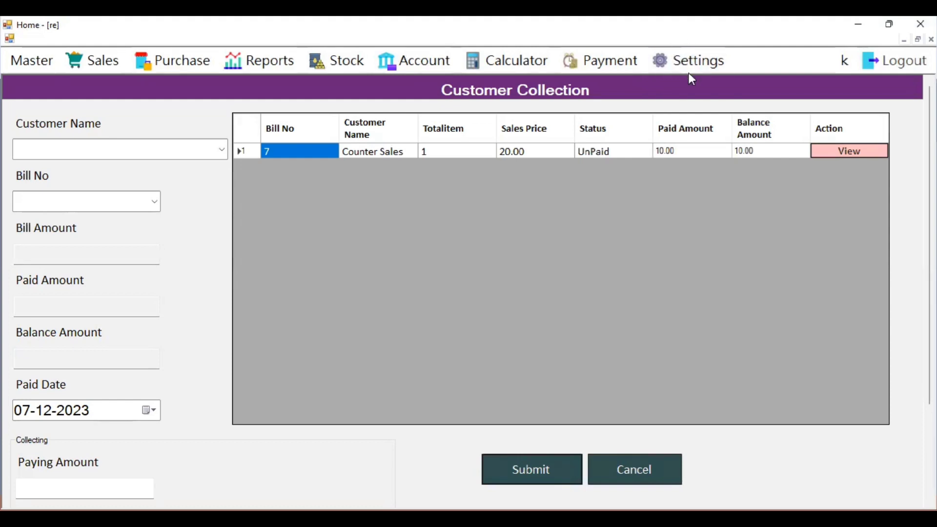
Step: Add atta 500g four times with a count of 1 to a new label sheet and generate the labels with a left margin of 4
{"action": "left_click", "coordinate": [698, 62]}
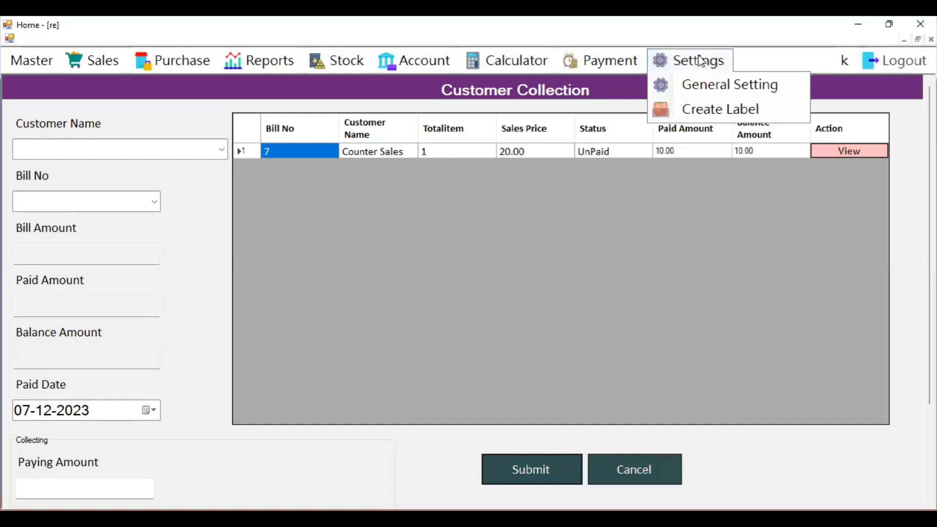
{"action": "left_click", "coordinate": [703, 105]}
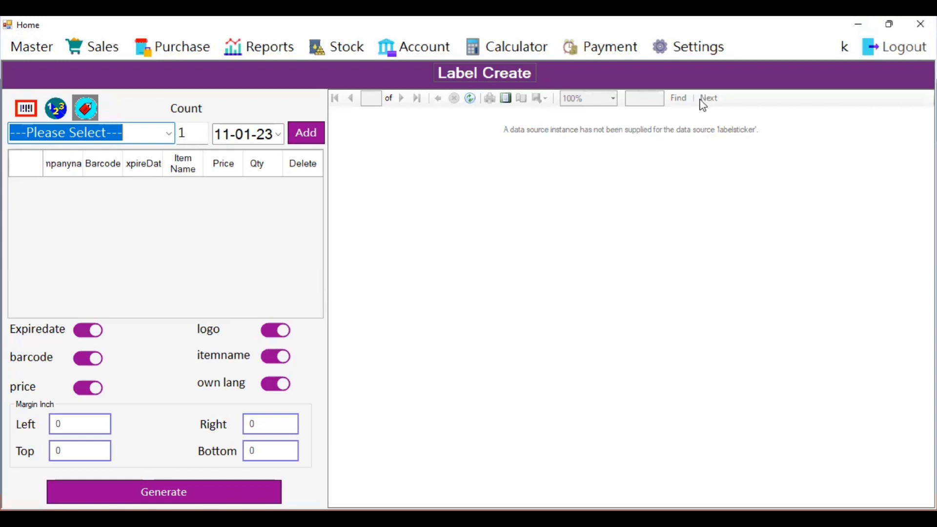
{"action": "left_click", "coordinate": [169, 132]}
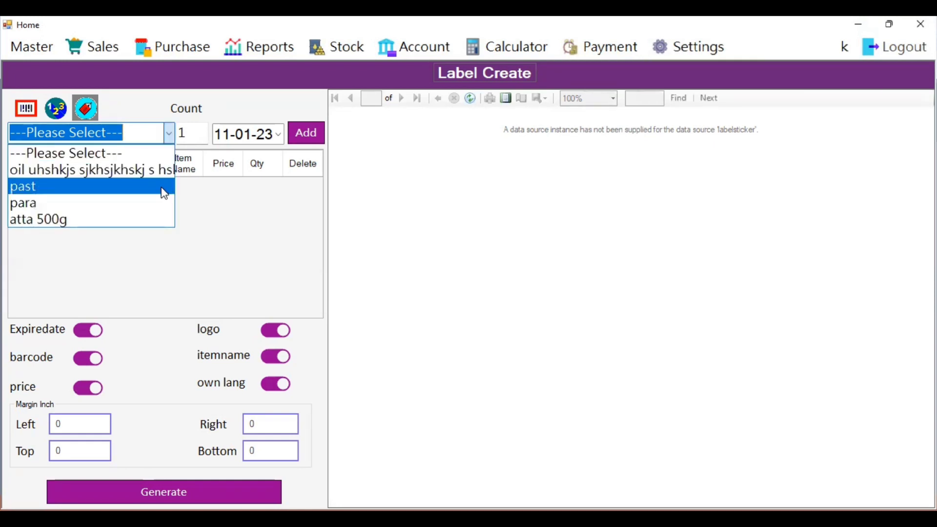
{"action": "left_click", "coordinate": [151, 224]}
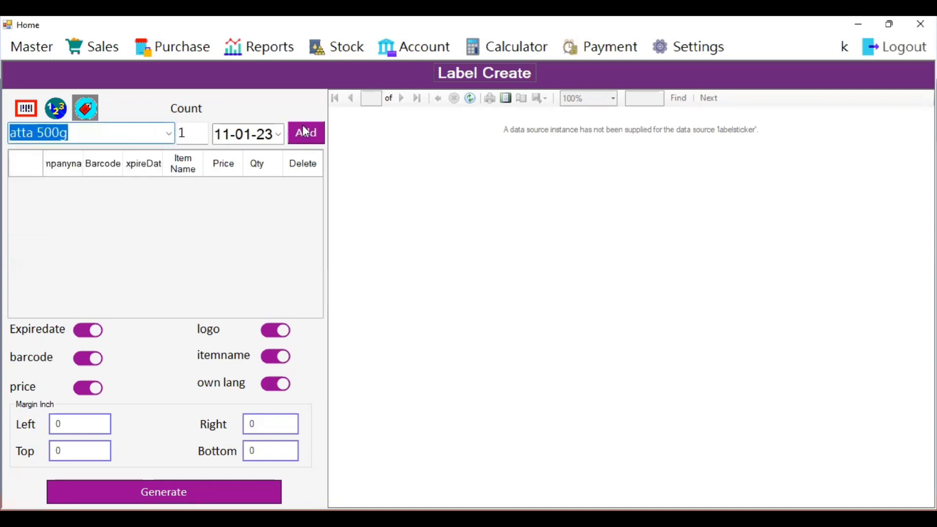
{"action": "left_click", "coordinate": [304, 128]}
{"action": "left_click", "coordinate": [303, 130]}
{"action": "left_click", "coordinate": [303, 131]}
{"action": "left_click", "coordinate": [305, 139]}
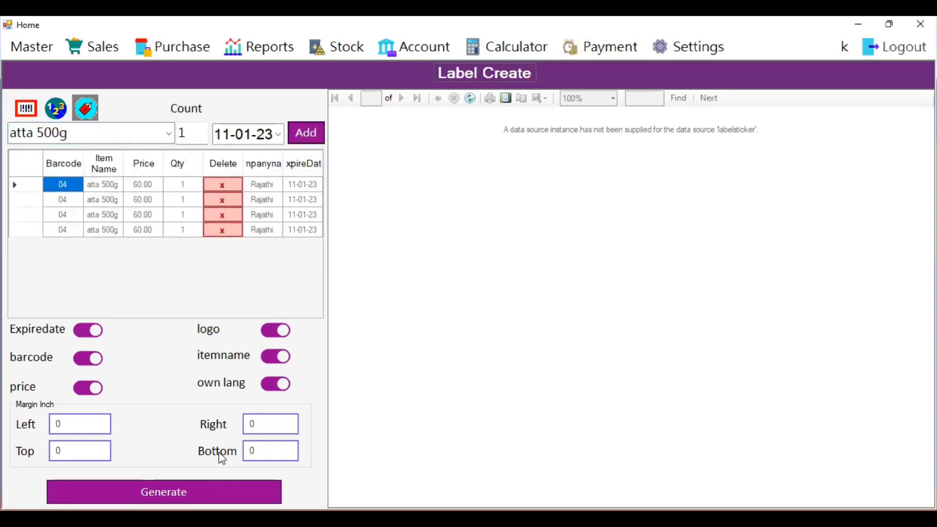
{"action": "left_click", "coordinate": [242, 490]}
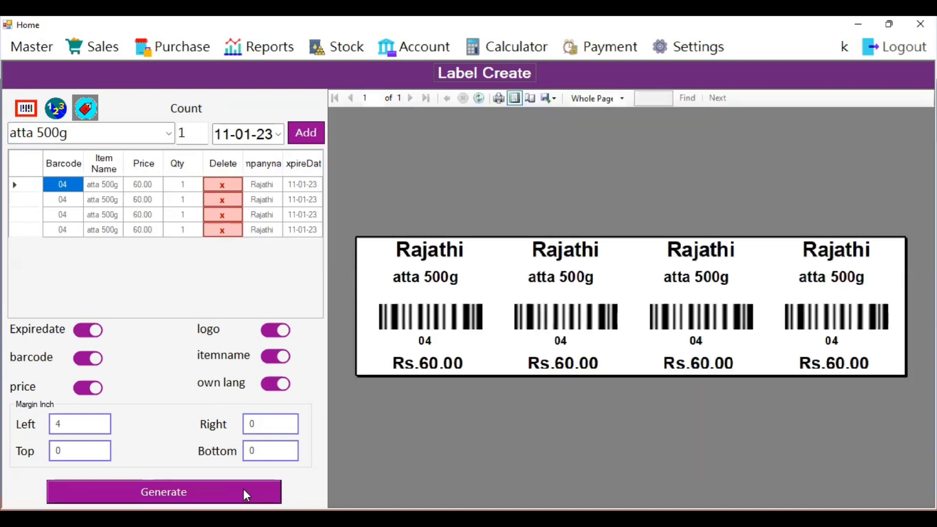
Step: Choose the SNBC TVSE LP 46 NEO BPLE printer for the generated labels, but cancel the printing
{"action": "left_click", "coordinate": [505, 98]}
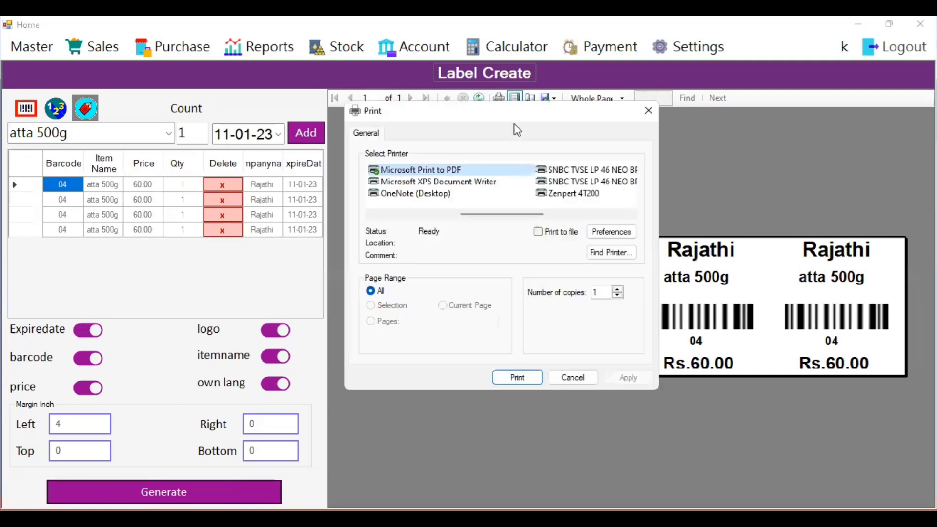
{"action": "left_click", "coordinate": [567, 213]}
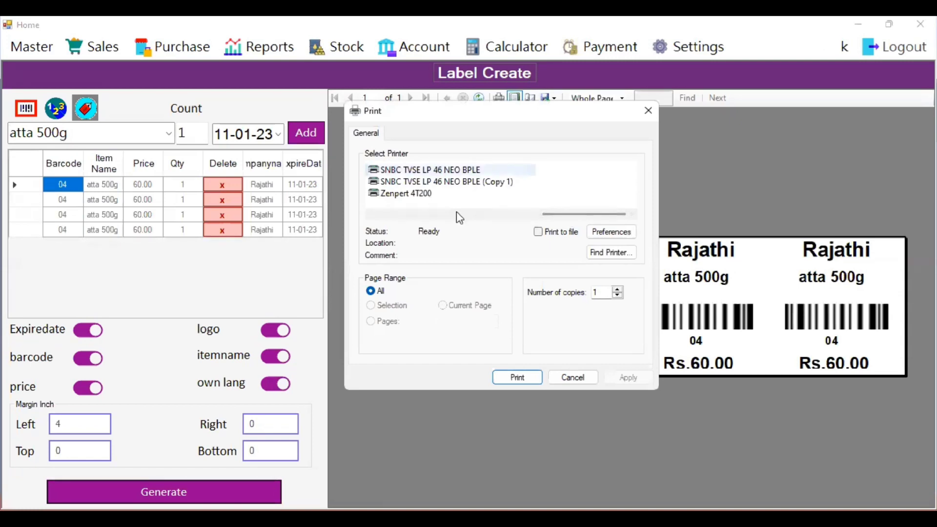
{"action": "left_click", "coordinate": [432, 170]}
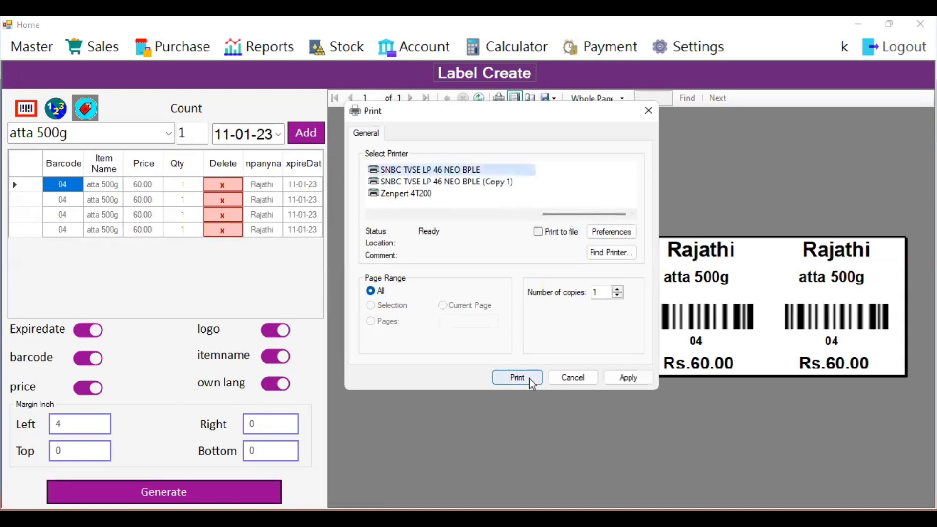
{"action": "left_click", "coordinate": [564, 380]}
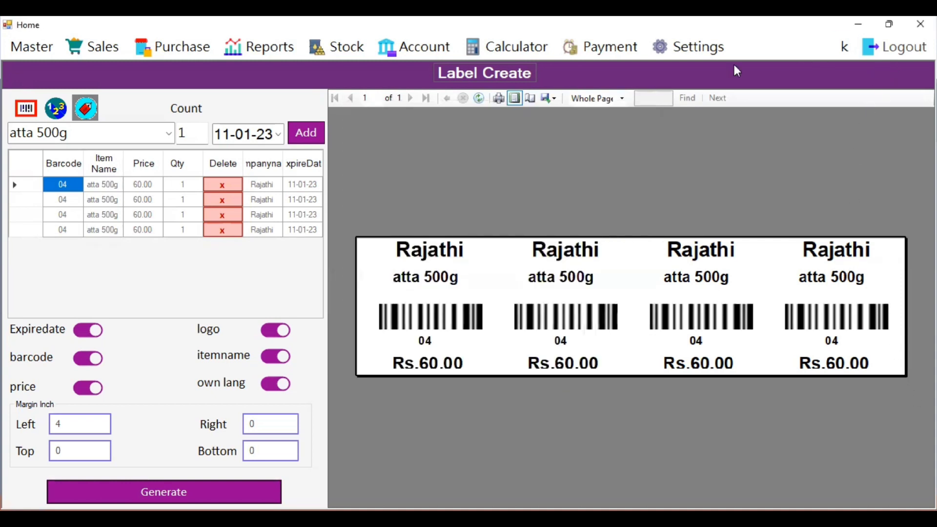
Step: Open the customer master with its list of customers
{"action": "left_click", "coordinate": [690, 49]}
{"action": "left_click", "coordinate": [703, 104]}
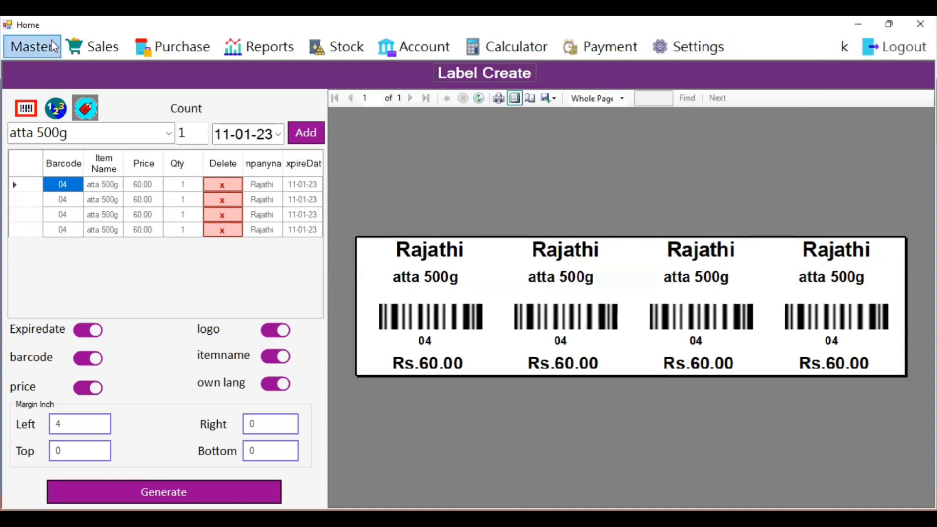
{"action": "left_click", "coordinate": [54, 47]}
{"action": "left_click", "coordinate": [57, 96]}
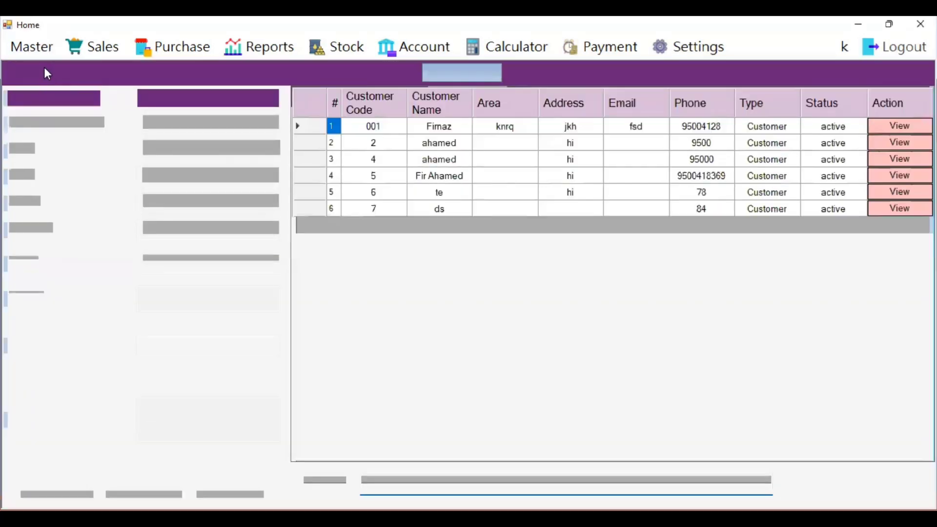